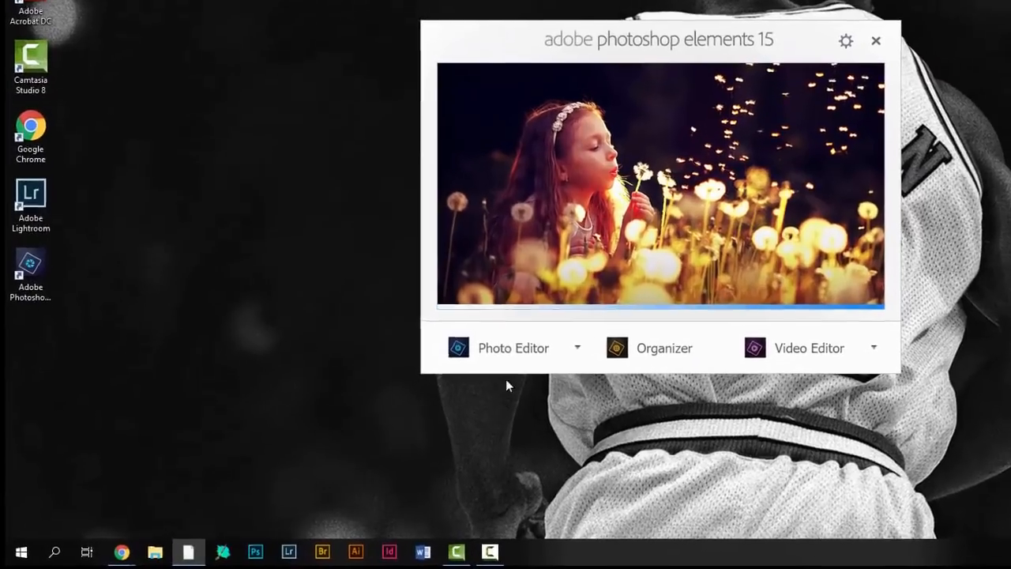
Launch the Photo Editor and start a new blank file named Photomontage
left_click(520, 355)
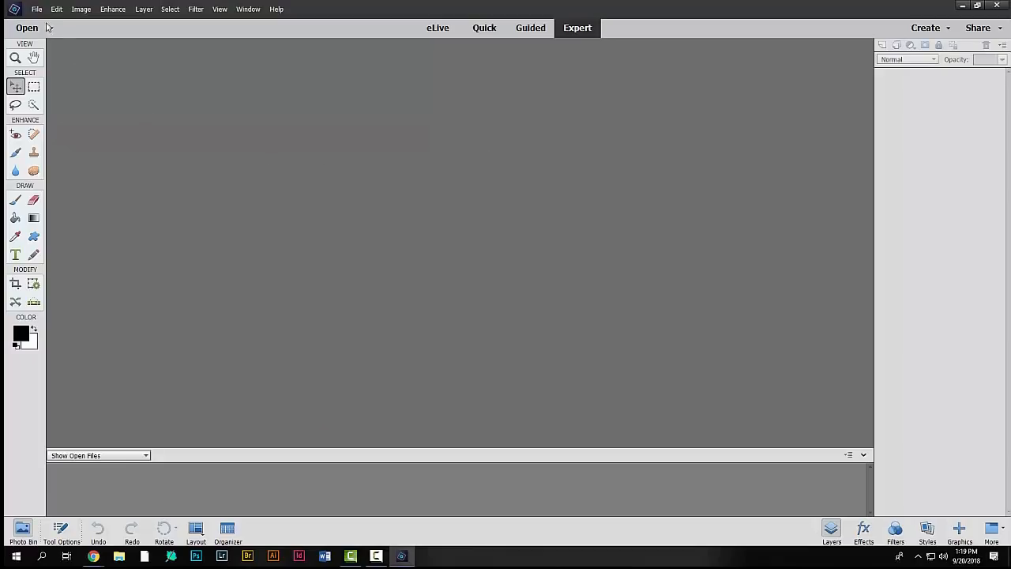
left_click(36, 9)
mouse_move(45, 21)
left_click(179, 19)
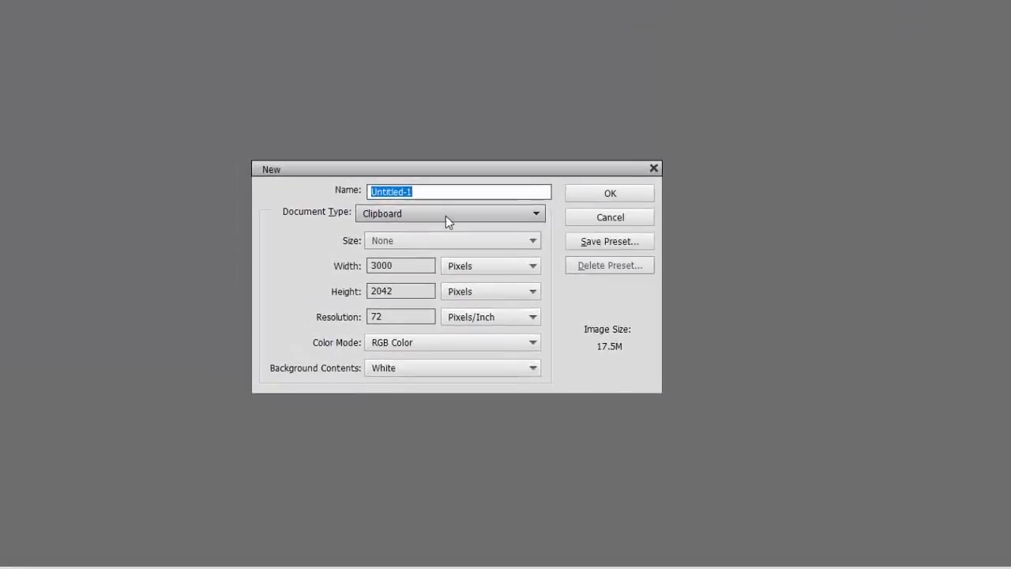
type("Phot")
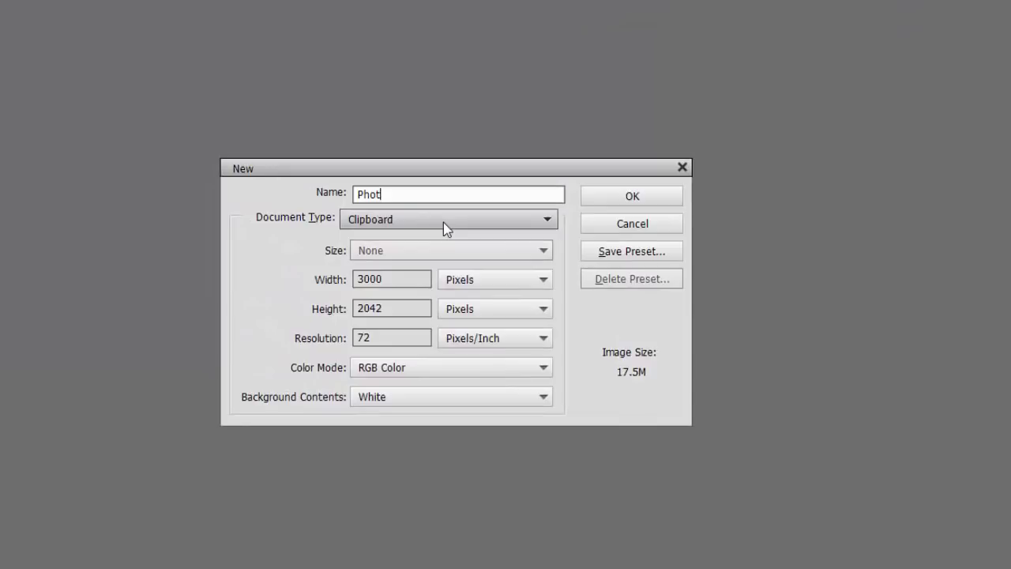
type("omontage")
Set the new file to 11 inches wide, 8.5 inches high and 150 pixels/inch, and create it
left_click(469, 284)
left_click(476, 314)
left_click_drag(416, 280, 231, 282)
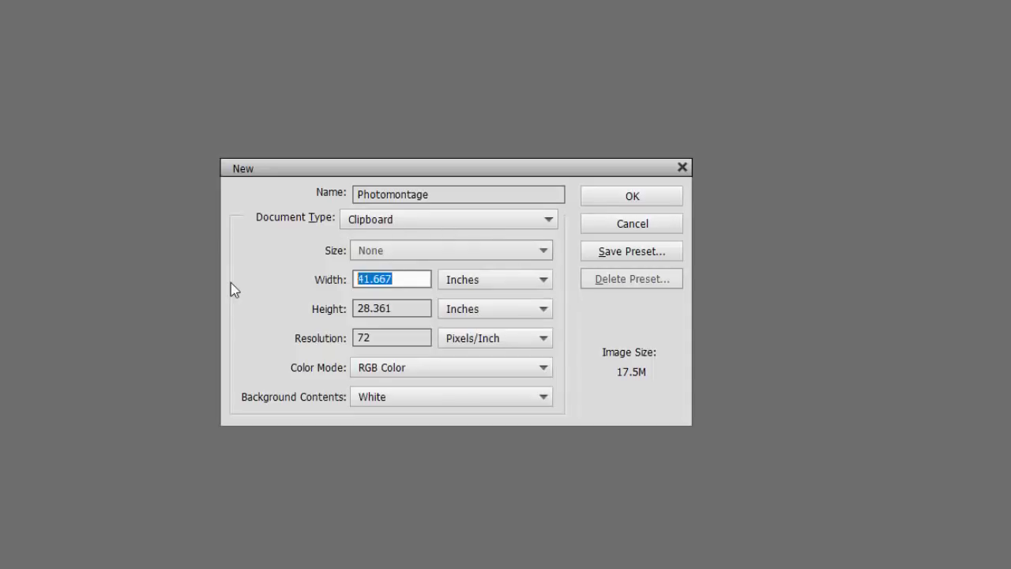
type("11")
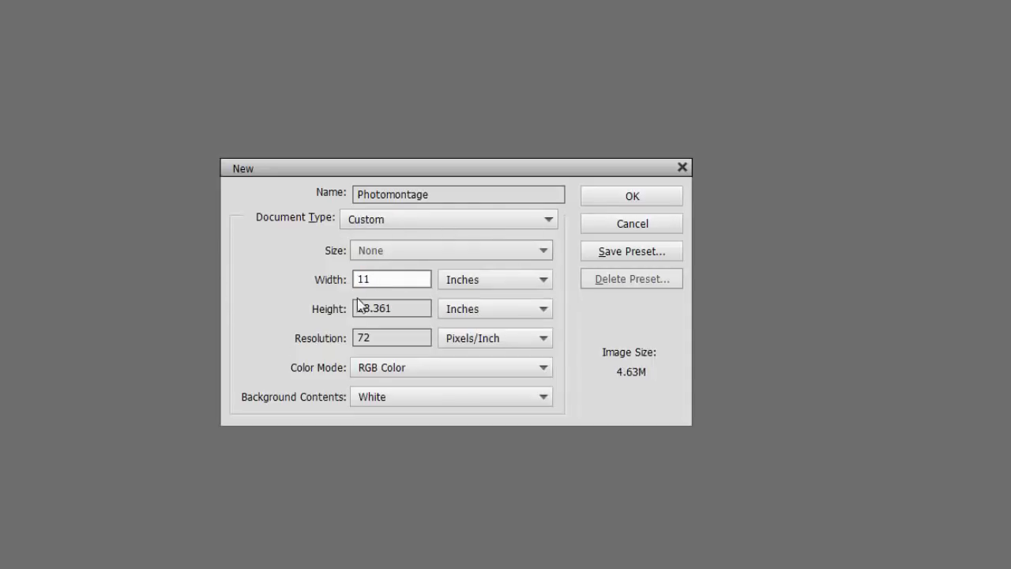
left_click(402, 315)
left_click_drag(402, 314, 327, 313)
type("8.5")
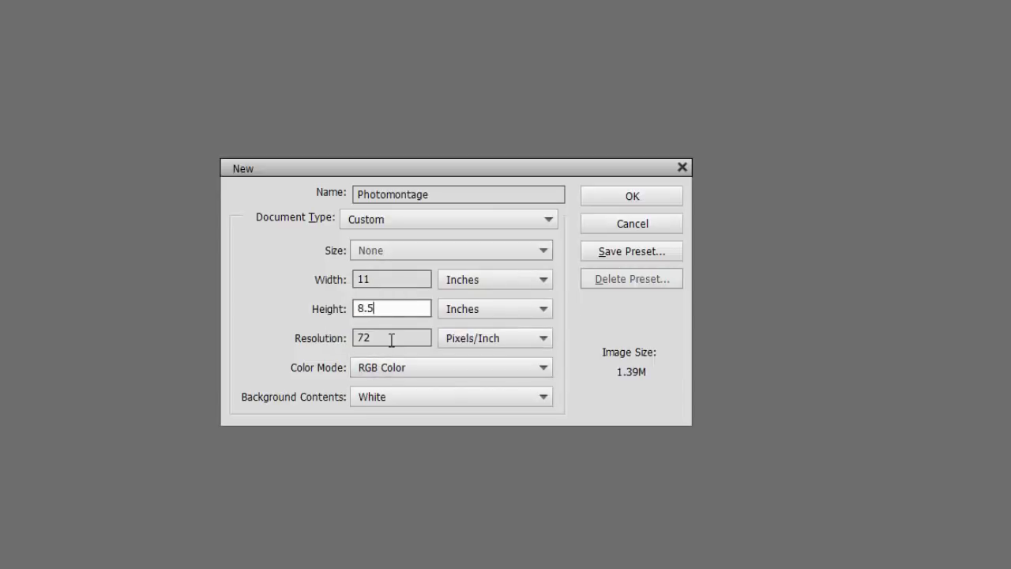
left_click_drag(391, 338, 343, 334)
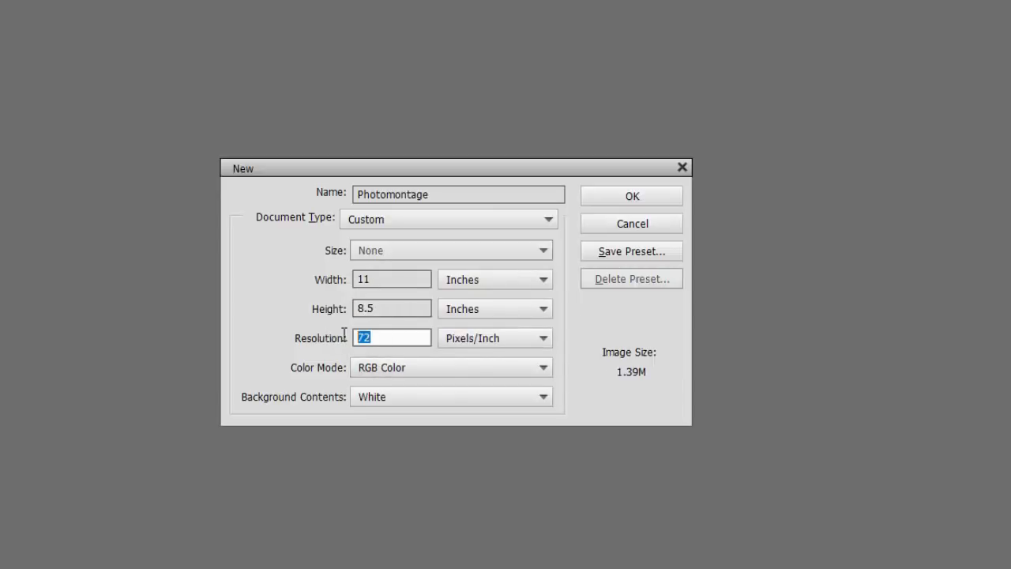
type("150")
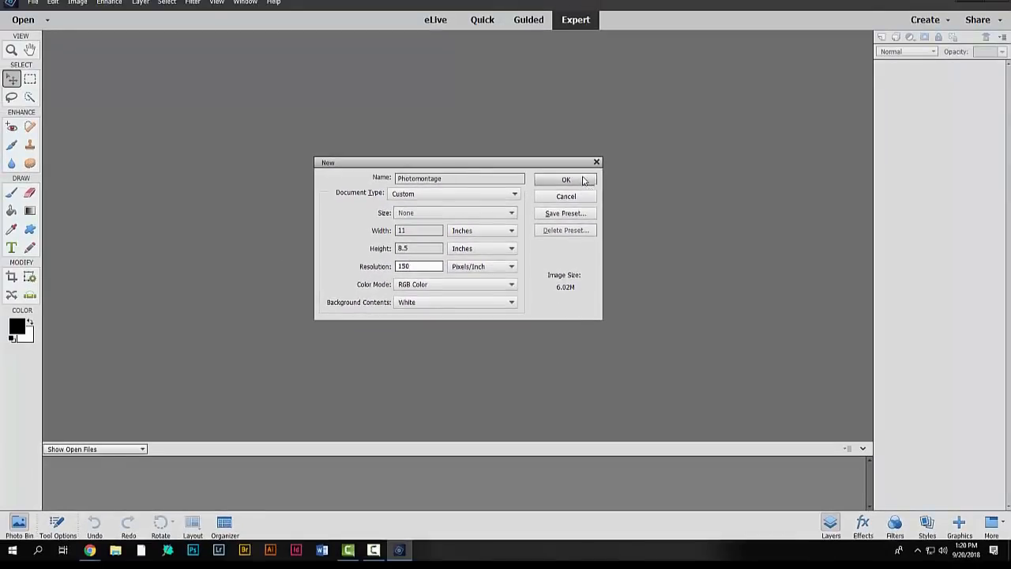
left_click(584, 181)
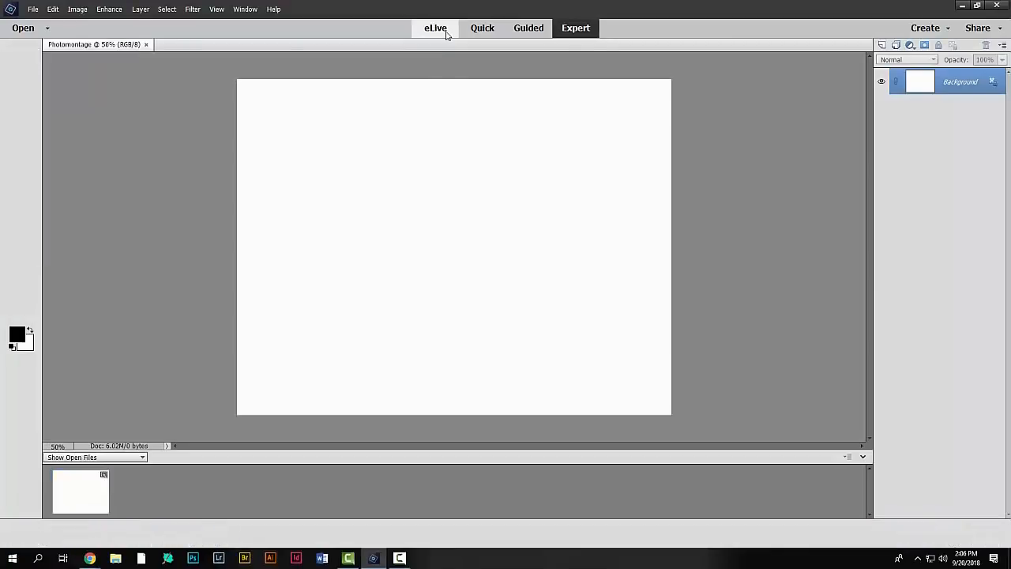
Look through the Quick and Guided workspaces and switch to Expert mode
left_click(482, 30)
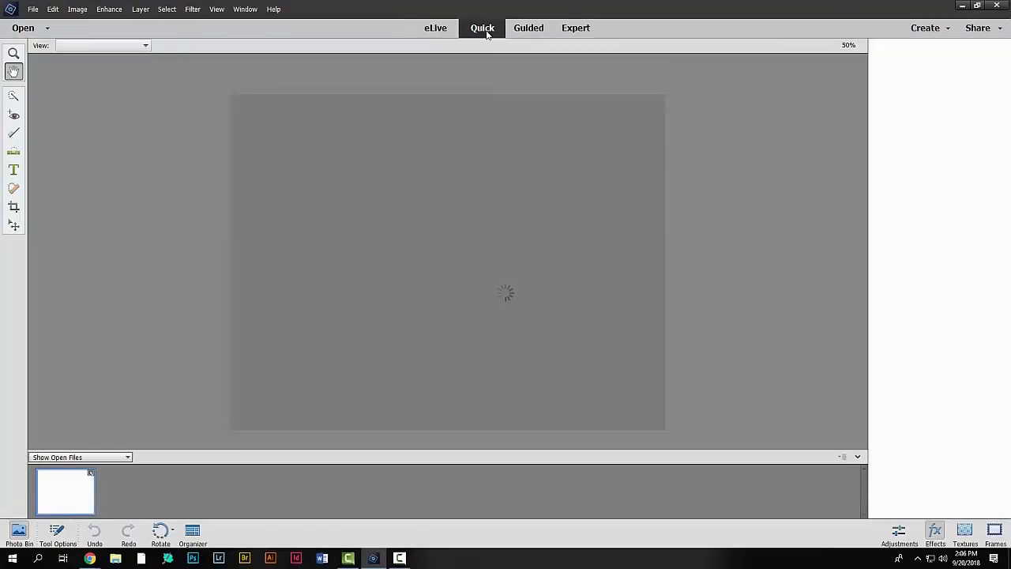
left_click(528, 30)
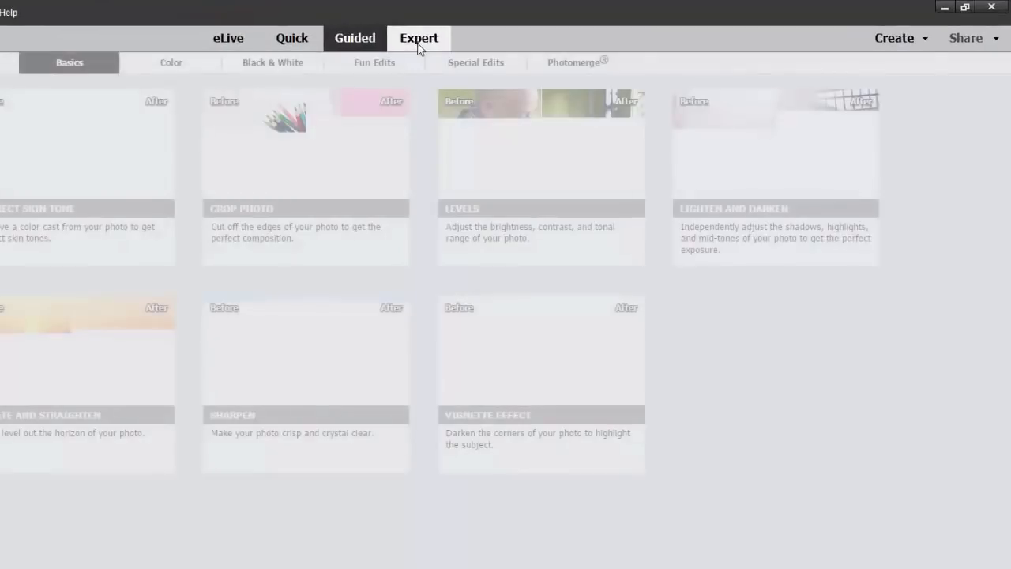
left_click(458, 44)
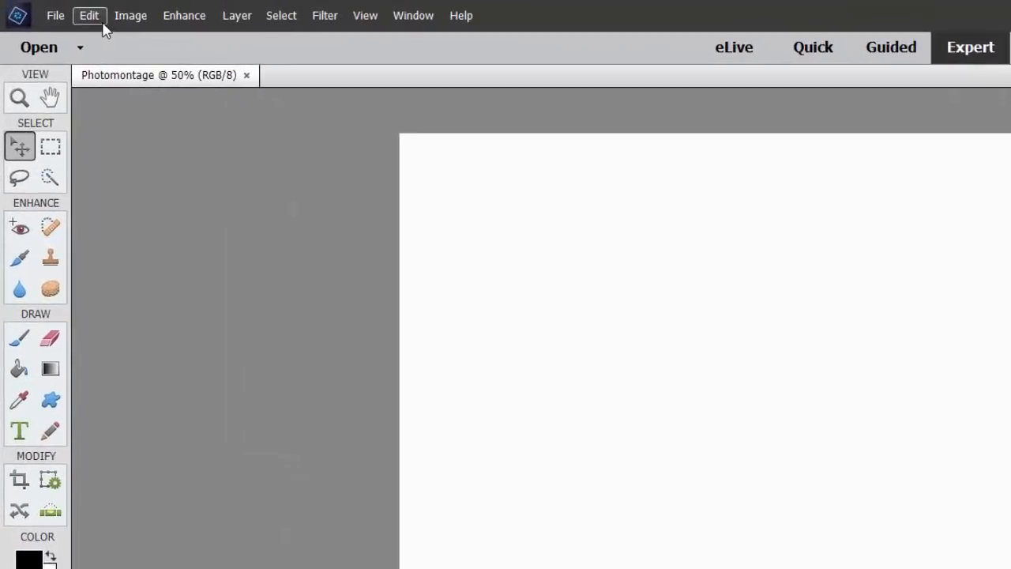
Fill the Photomontage file's Background layer with black
left_click(55, 11)
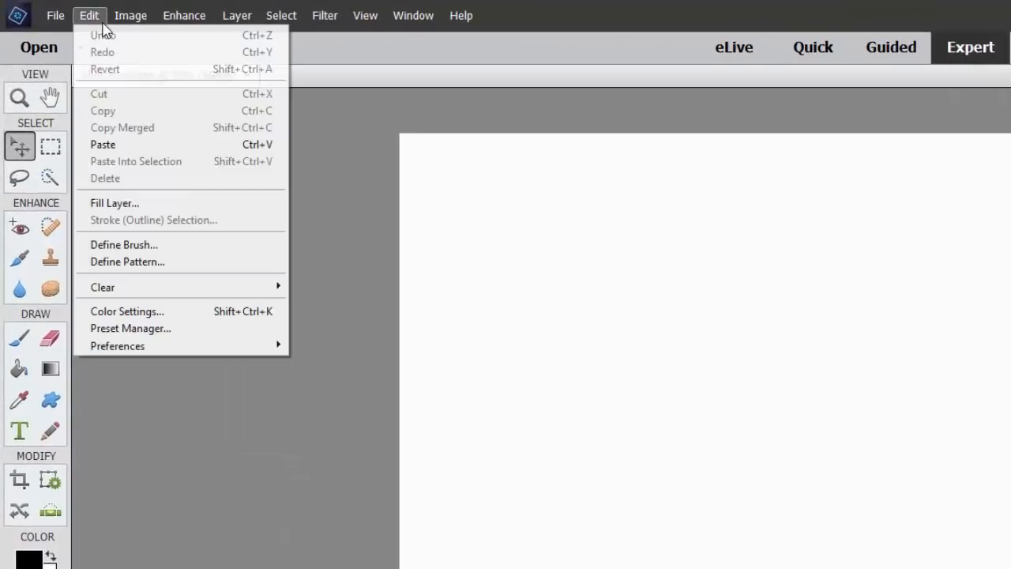
left_click(178, 205)
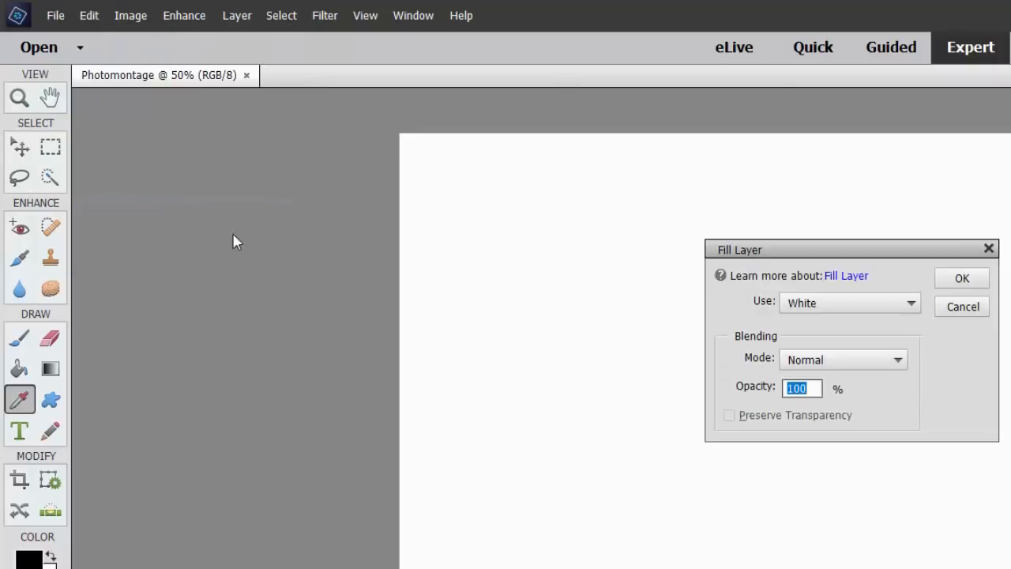
left_click(829, 306)
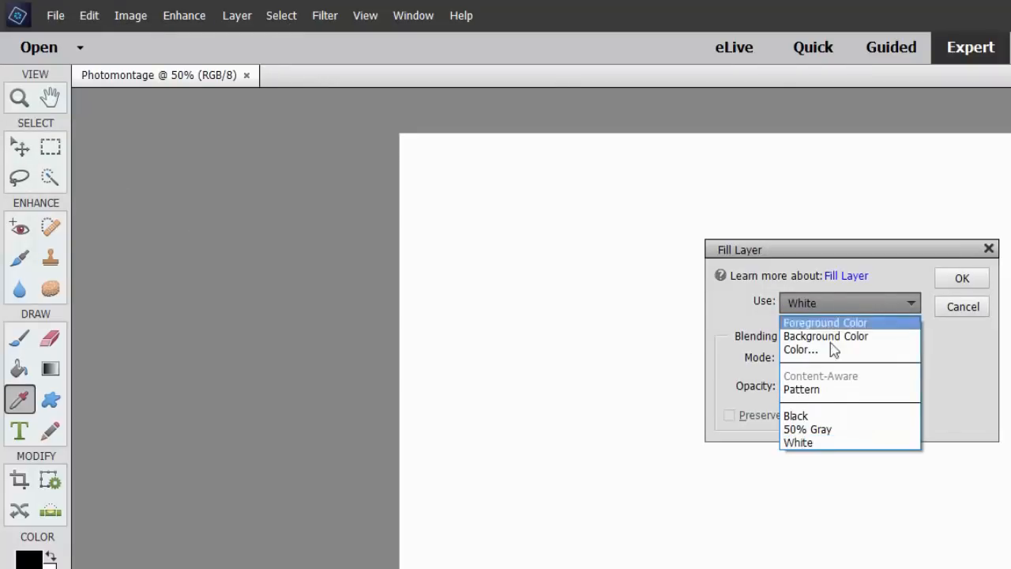
left_click(827, 417)
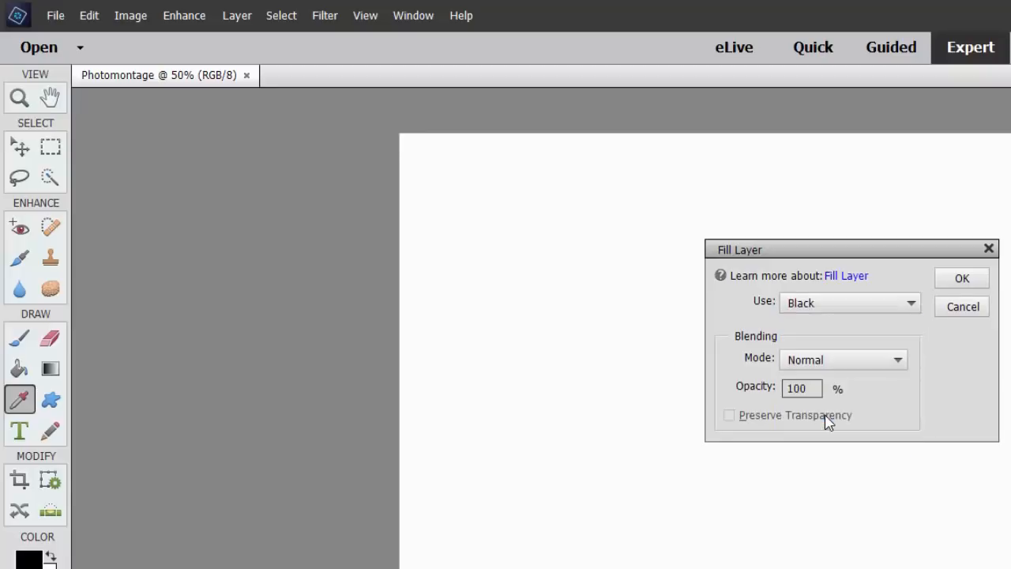
left_click(971, 281)
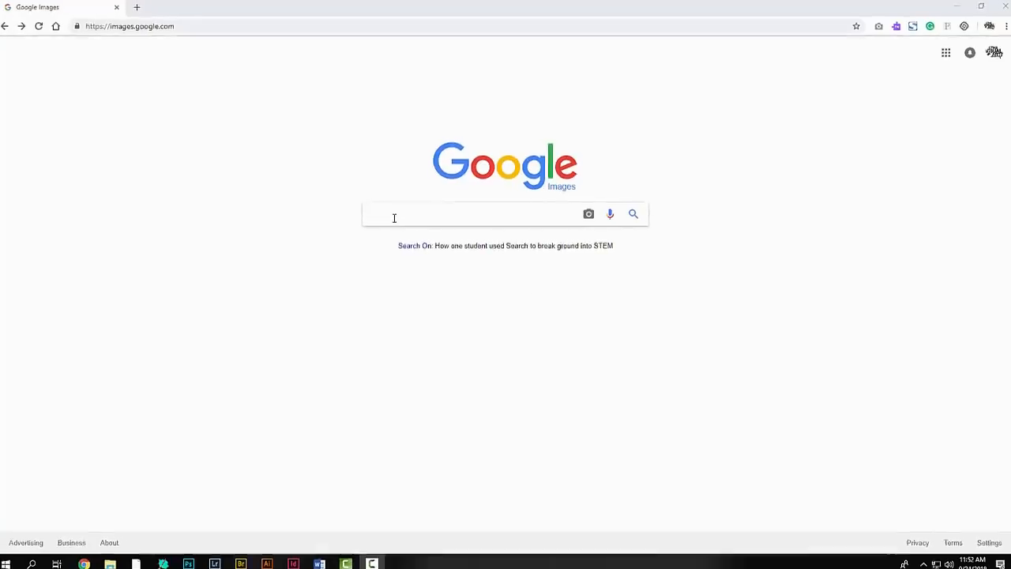
Search Google Images in the browser for "Sherlock Holmes Movie"
left_click(394, 218)
type("sherlock ")
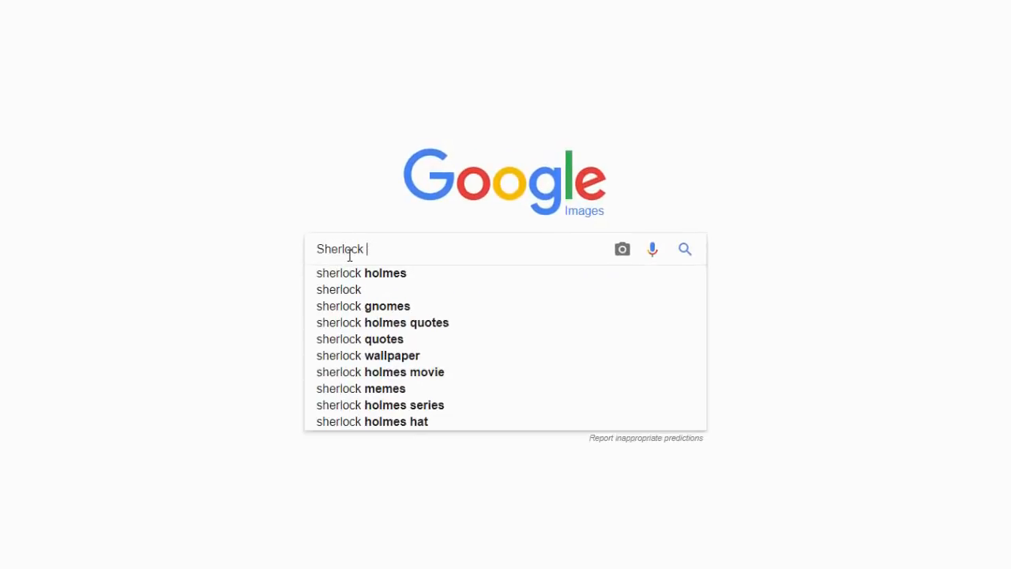
type("Holmes Movie")
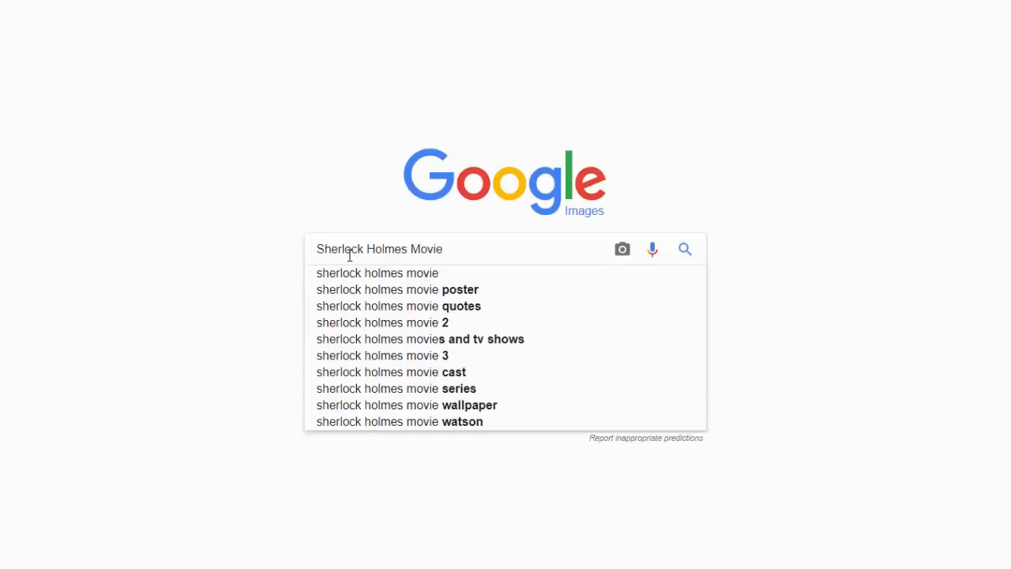
key("Return")
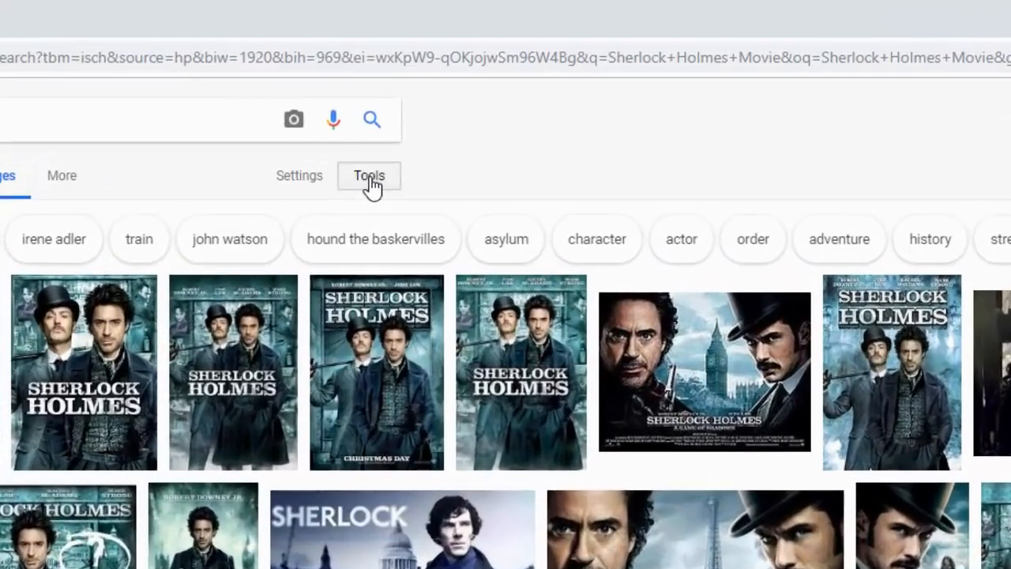
Filter the image results to sizes larger than 2 MP (1600×1200)
left_click(370, 178)
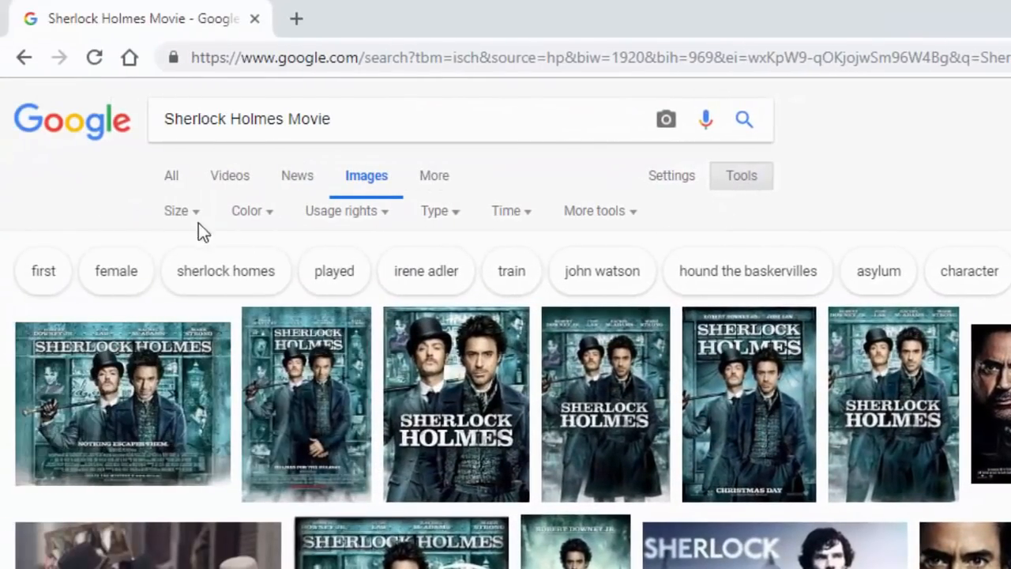
left_click(197, 219)
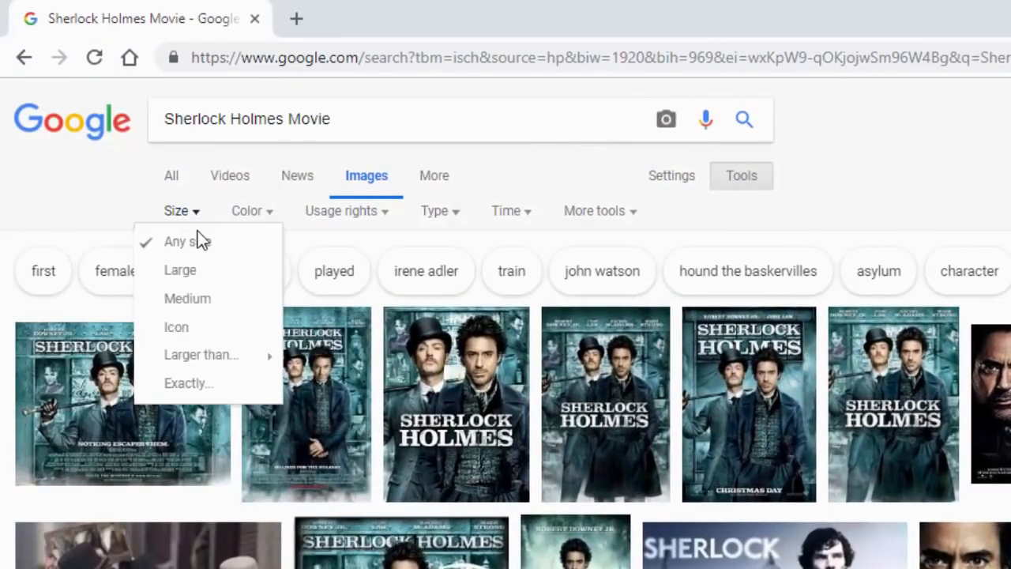
mouse_move(233, 368)
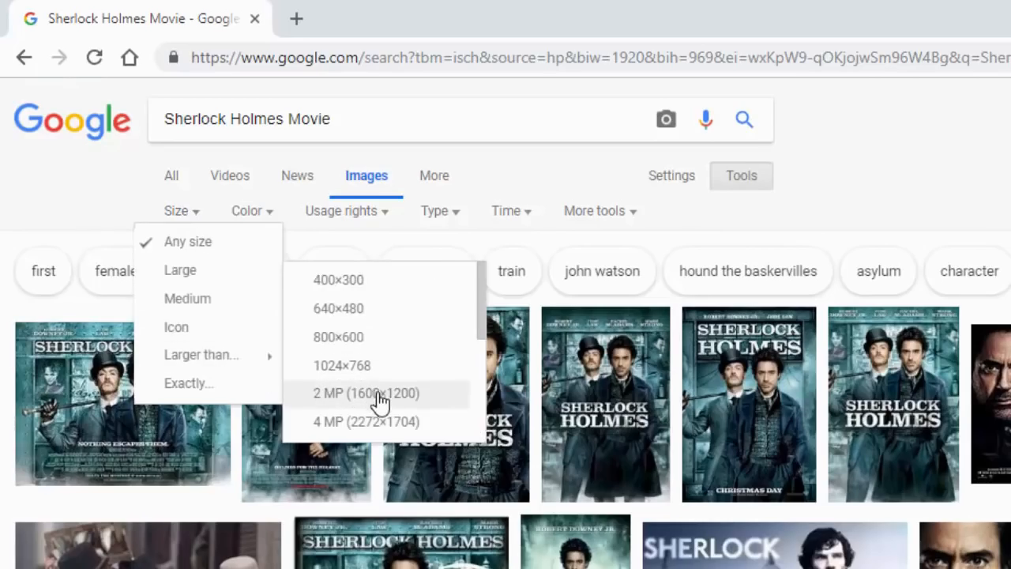
left_click(447, 406)
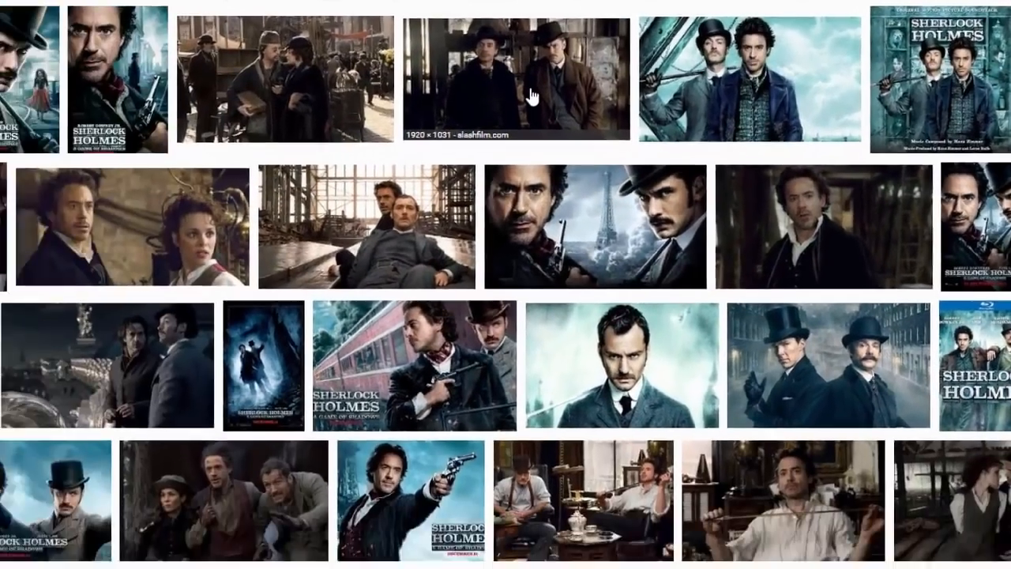
Open the 1920 × 1031 slashfilm.com photo of the two men in hats and copy the image
left_click(385, 126)
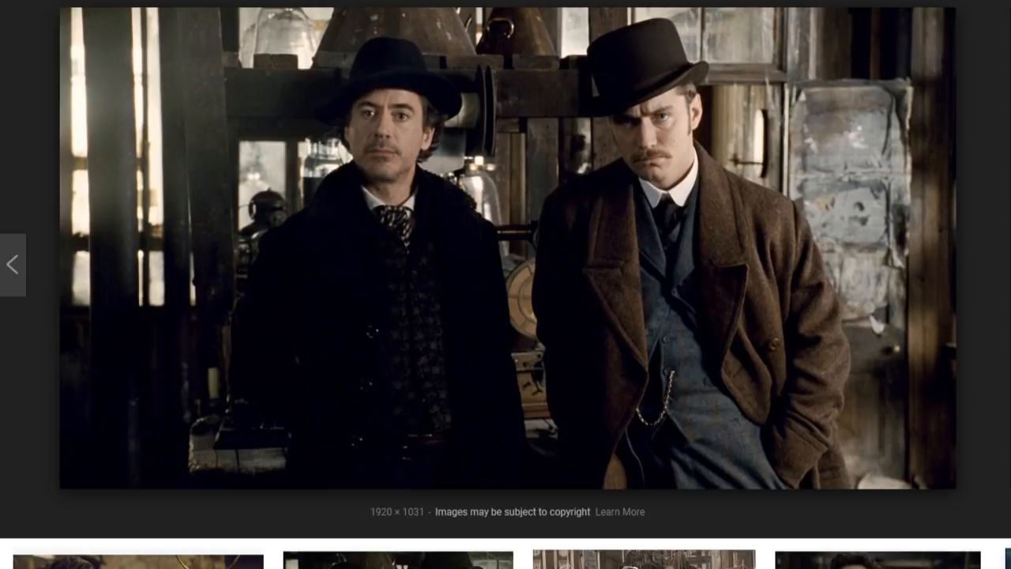
right_click(528, 178)
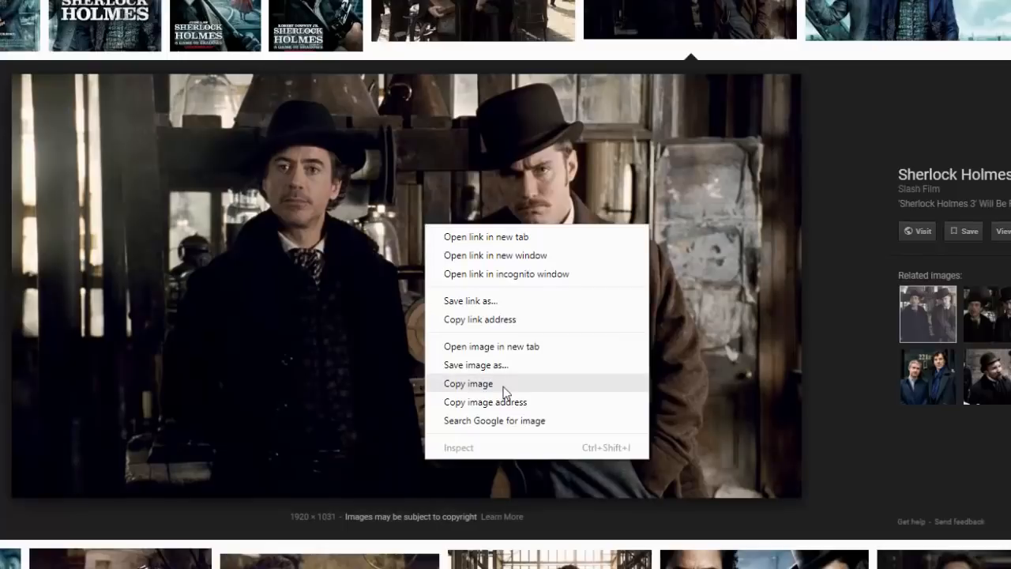
left_click(505, 391)
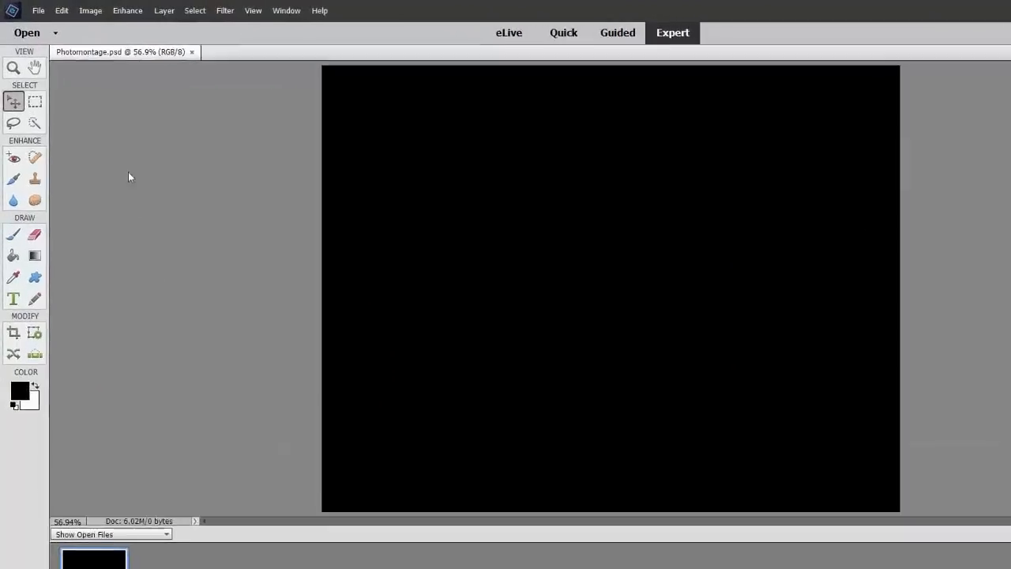
Back in Photoshop Elements, paste the copied photo onto the black canvas and scale it down to about two-thirds of the canvas width
left_click(52, 10)
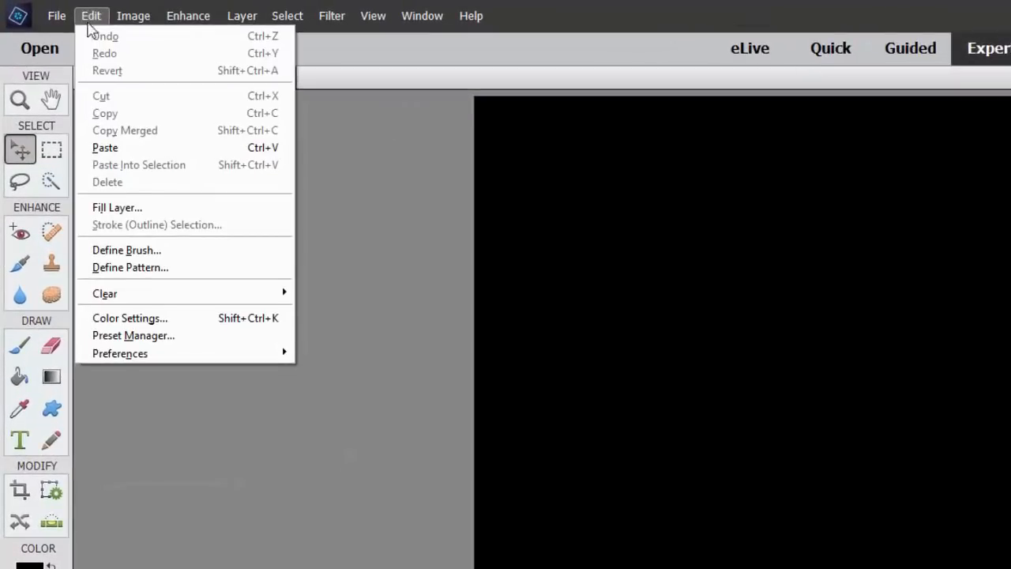
left_click(154, 154)
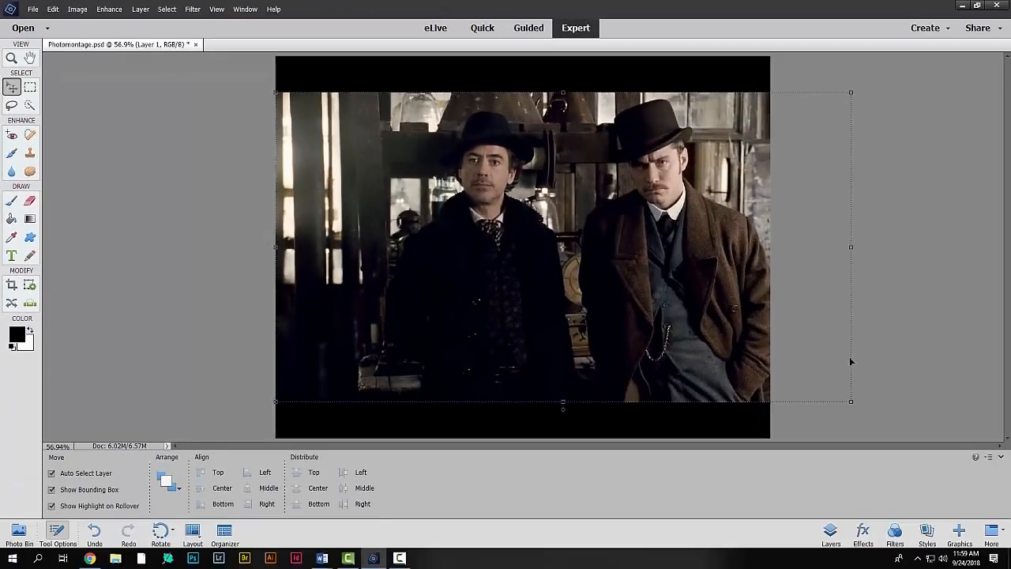
left_click_drag(851, 402, 616, 212)
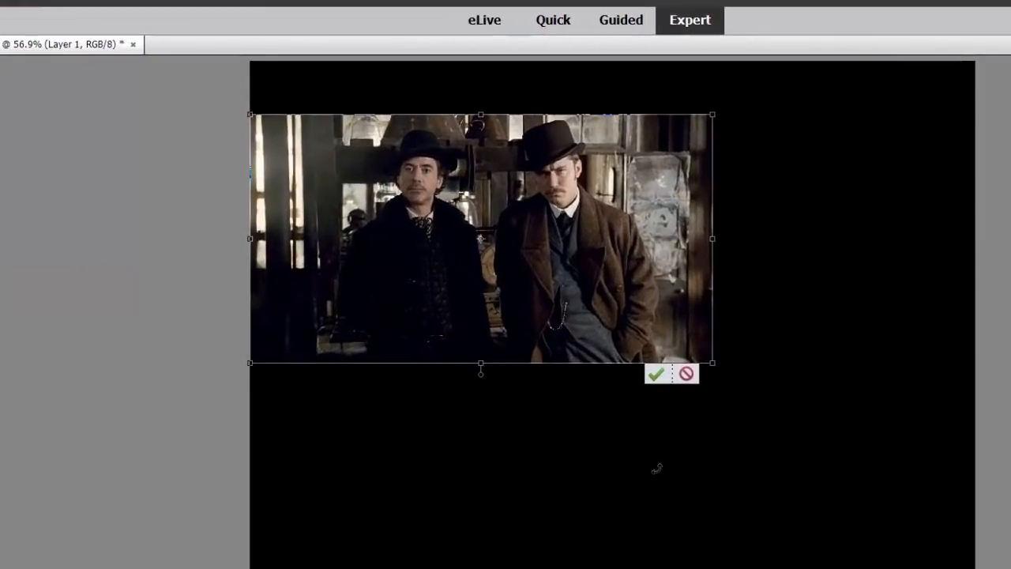
left_click(655, 375)
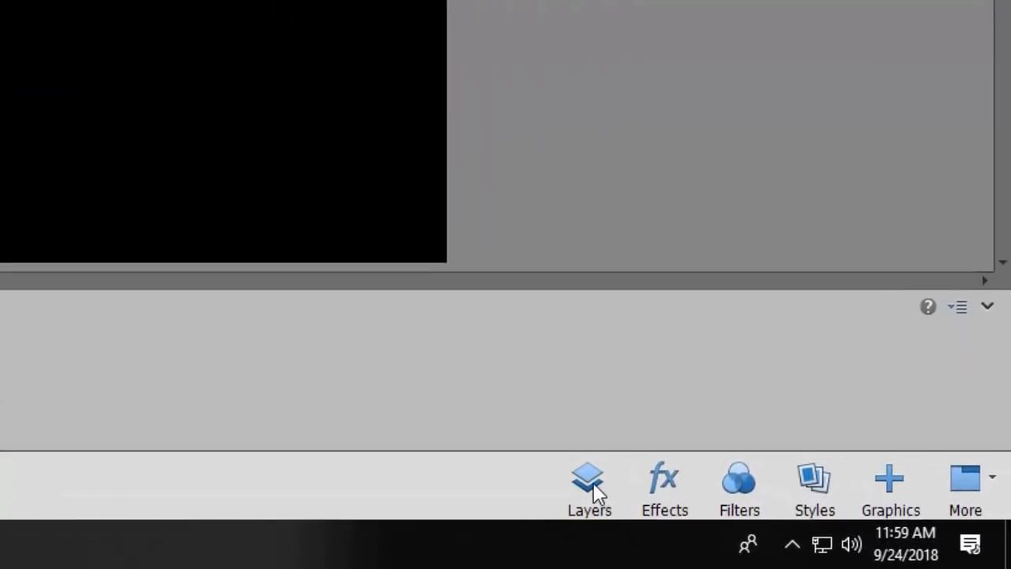
Display the layers list and toggle the visibility of the pasted photo's layer off and back on
left_click(591, 483)
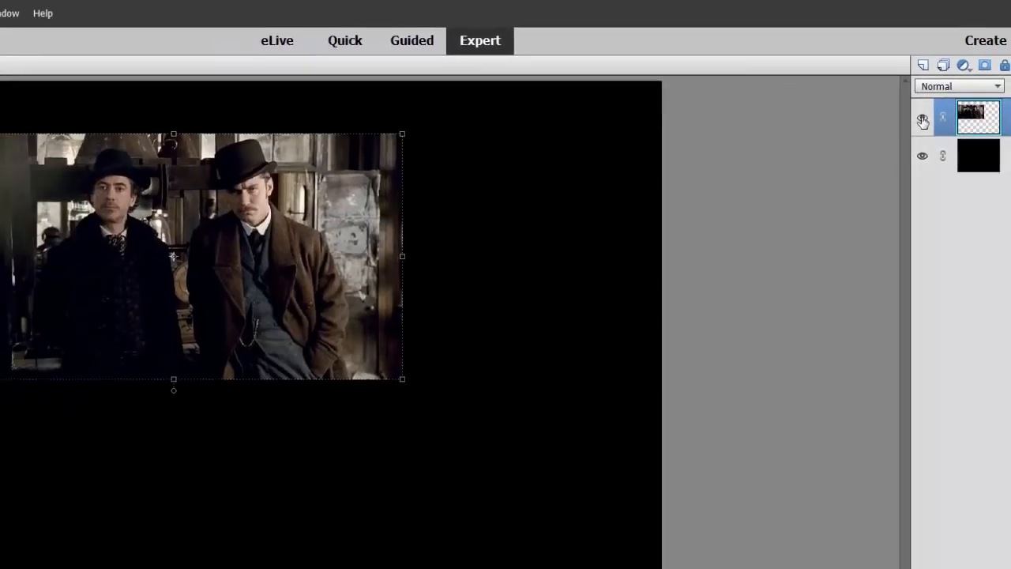
left_click(922, 120)
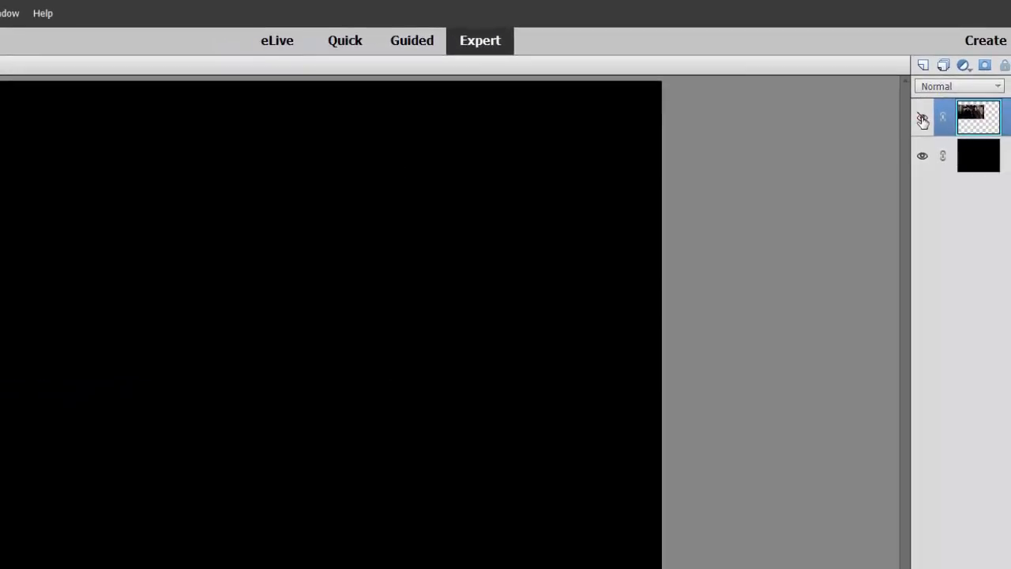
left_click(923, 120)
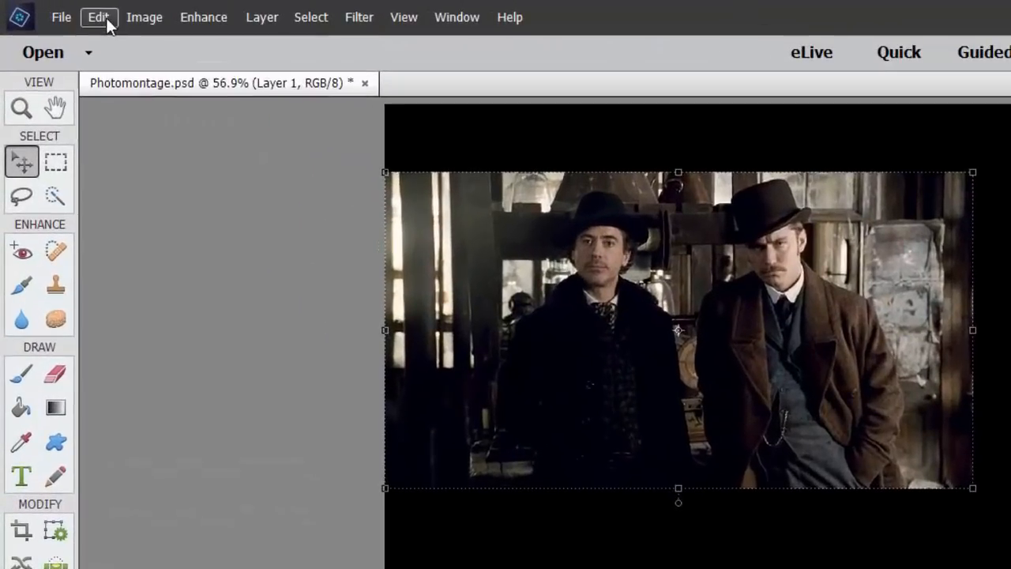
Paste the copied close-up portrait onto the canvas and shift it left until the whole face is inside the canvas
left_click(77, 13)
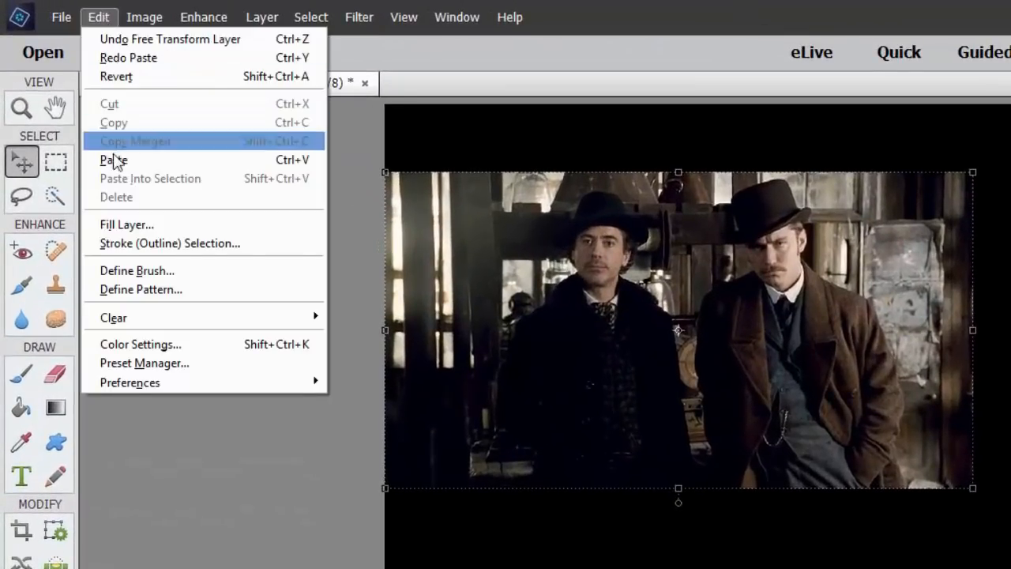
left_click(113, 159)
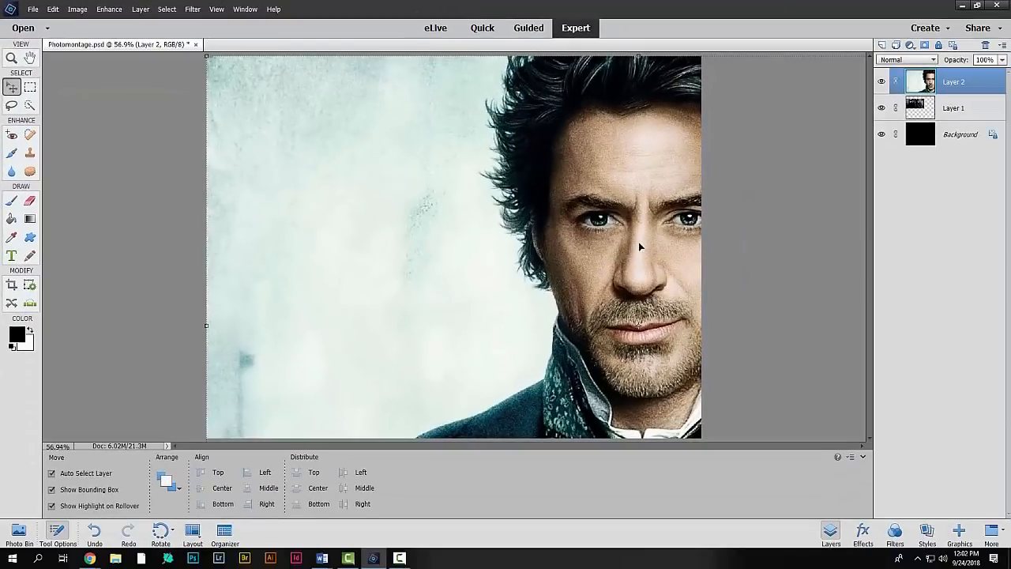
left_click_drag(638, 241, 557, 247)
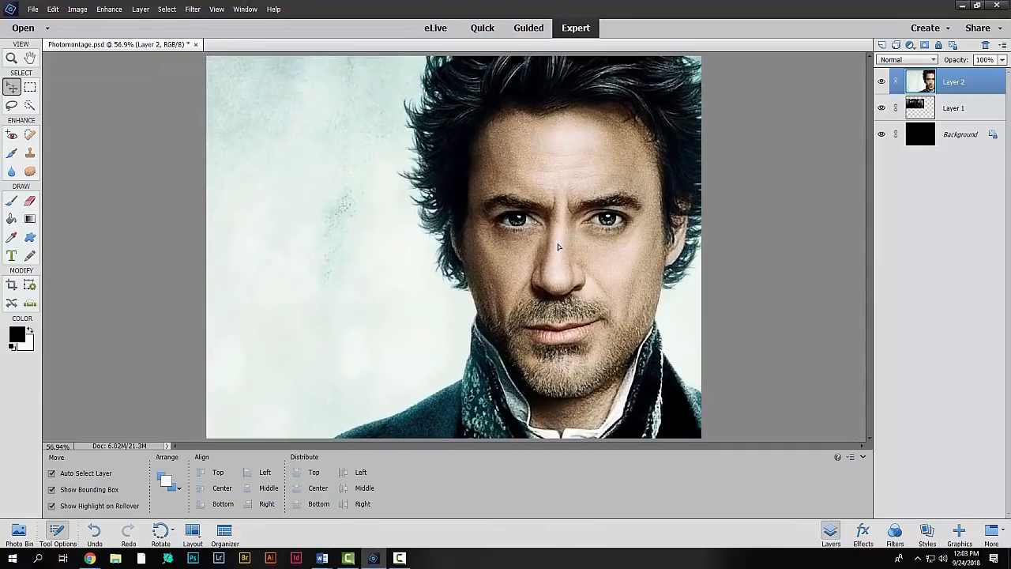
Scale the portrait down proportionally to fill the canvas height, place the face on the canvas's right half, and commit the transform
left_click(126, 57)
left_click_drag(125, 56, 409, 234)
left_click_drag(636, 348, 557, 169)
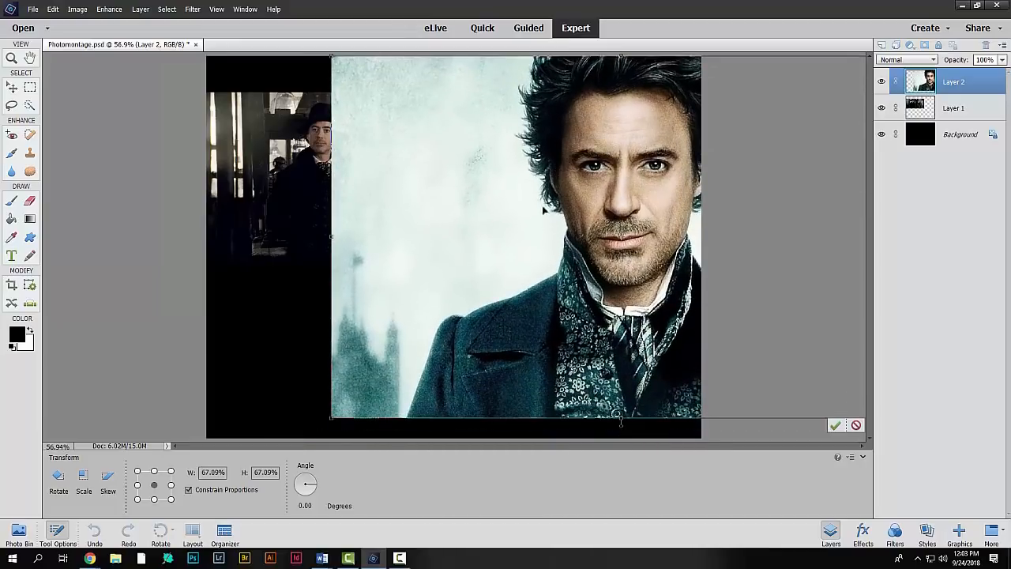
left_click_drag(331, 416, 304, 451)
left_click_drag(623, 392, 586, 393)
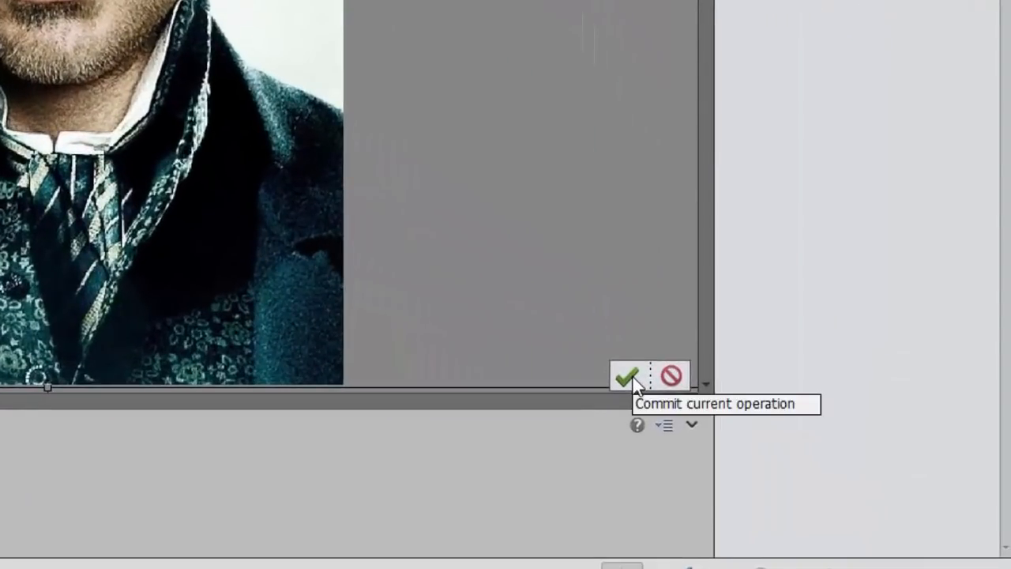
left_click(630, 378)
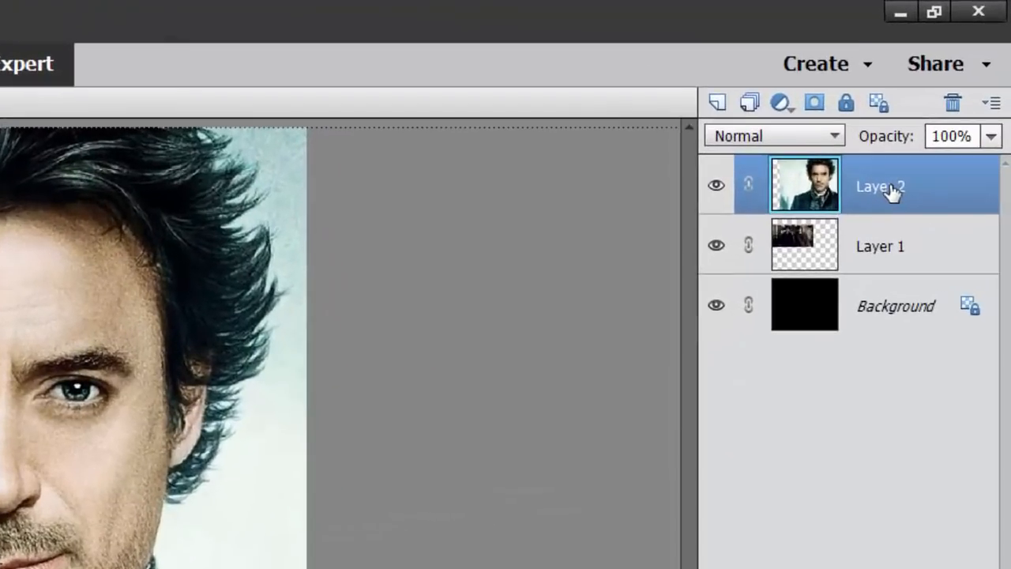
Move the portrait's Layer 2 below Layer 1 in the stack, and shift the two-men photo up to the canvas's top edge
left_click_drag(925, 137, 923, 178)
left_click_drag(891, 245, 894, 275)
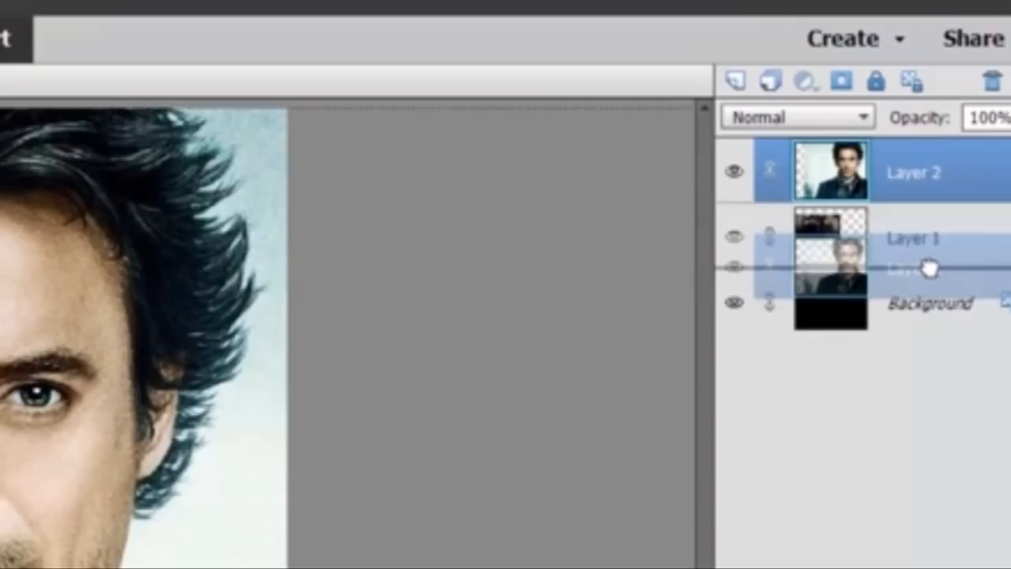
left_click_drag(929, 269, 928, 270)
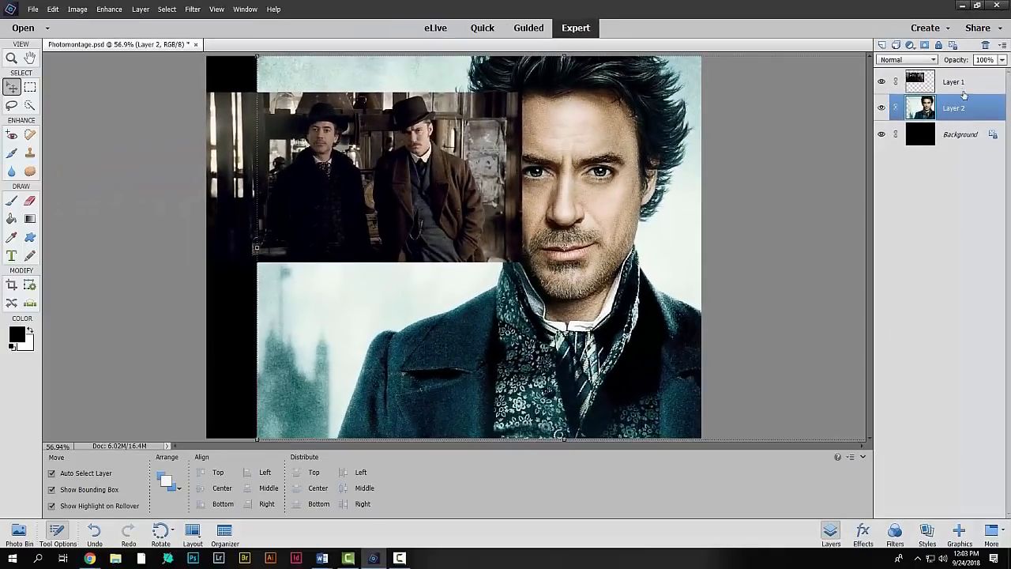
left_click(963, 88)
left_click_drag(447, 210, 440, 176)
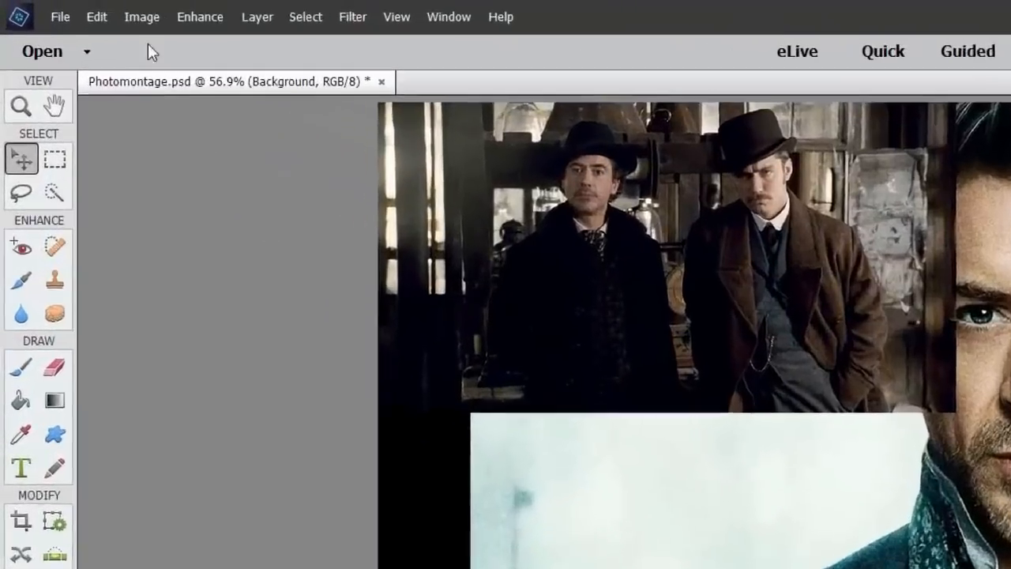
Paste the copied photo of the man and woman and scale it proportionally to about 7.4 x 3.7 in
left_click(83, 9)
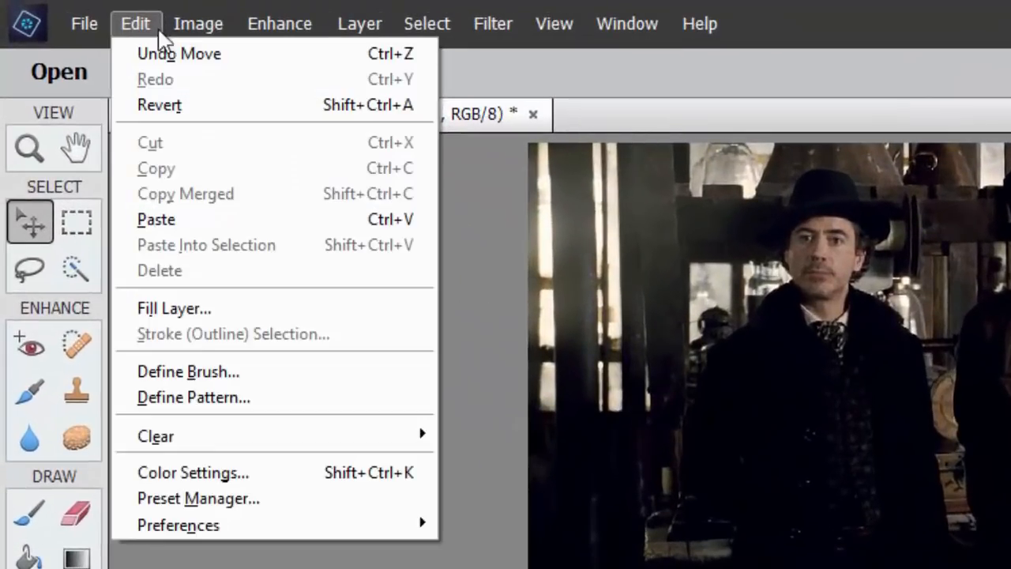
left_click(254, 219)
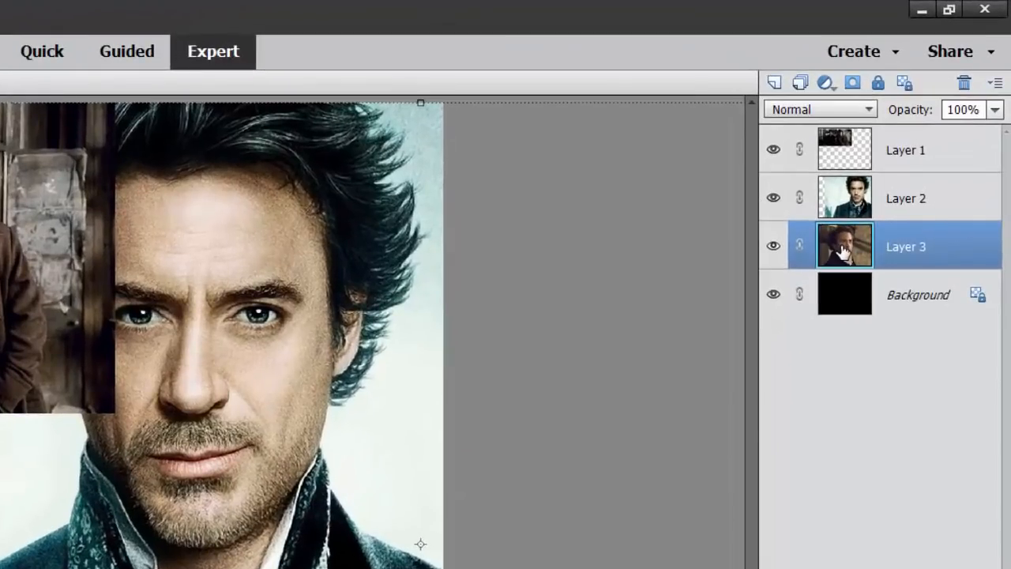
left_click_drag(844, 252, 835, 176)
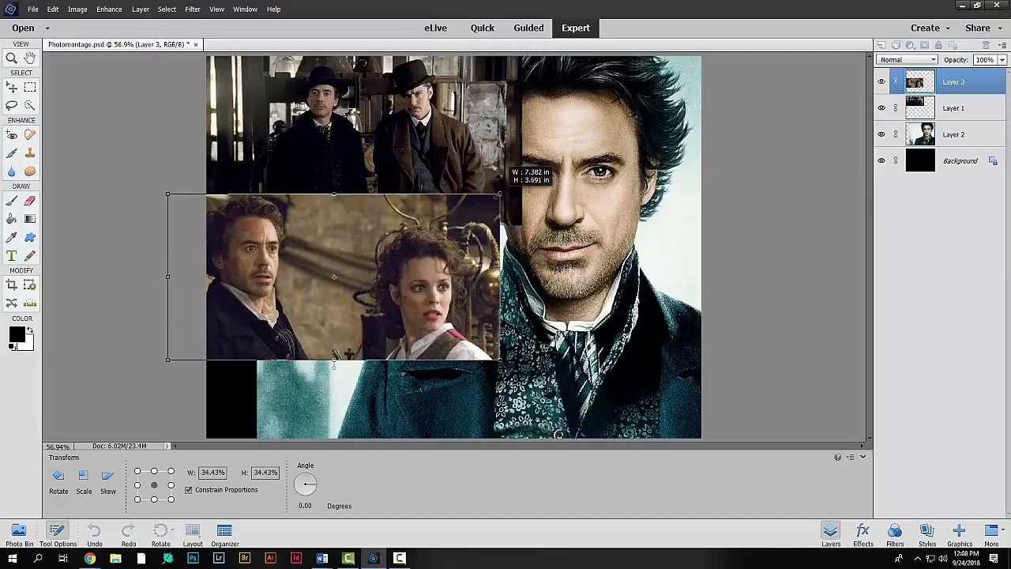
left_click_drag(499, 192, 502, 193)
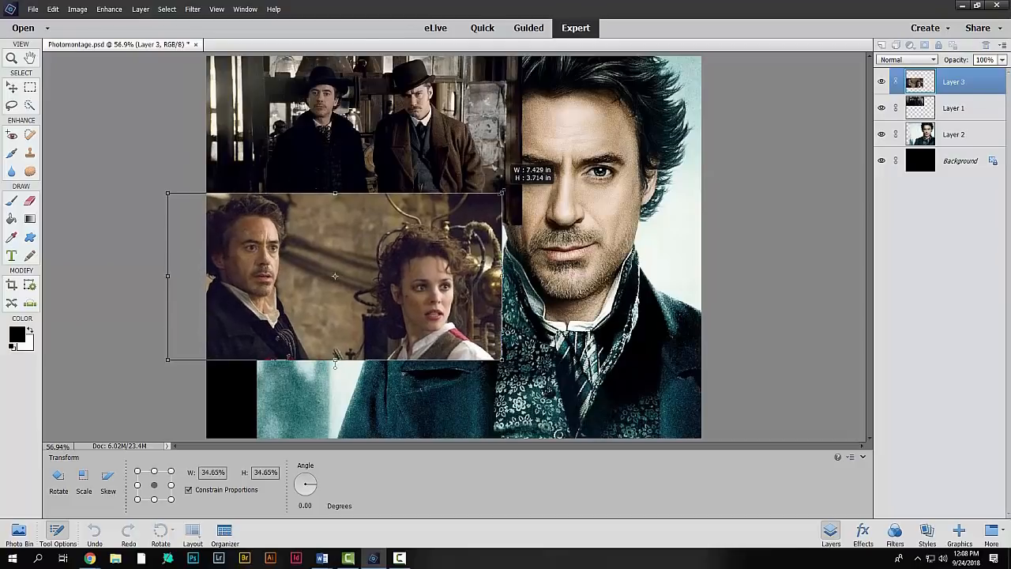
Overlap the man-and-woman photo with the two-men photo's lower part, enlarge it to 37.88%, and align their right edges
left_click_drag(428, 286, 434, 228)
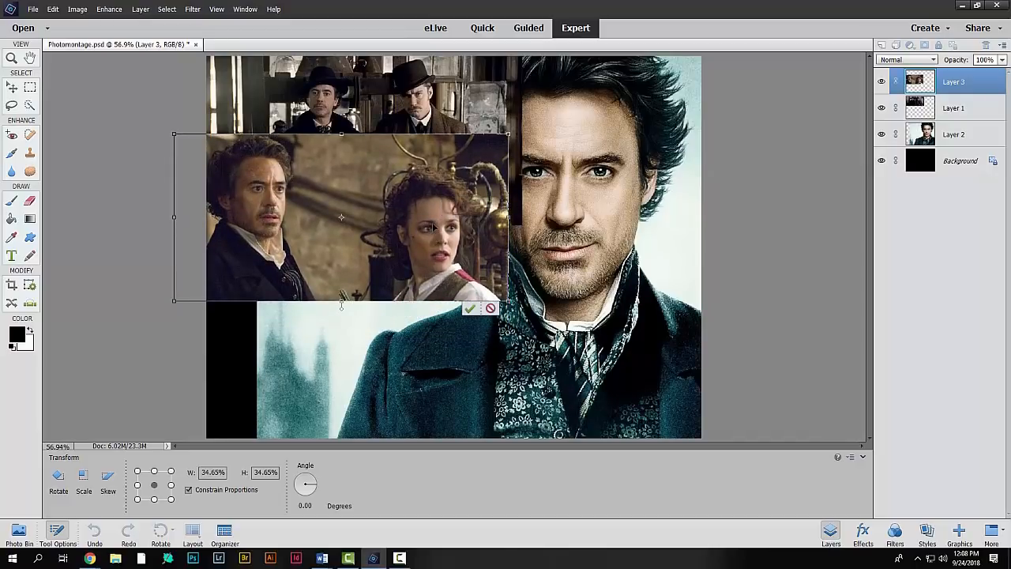
left_click_drag(508, 300, 540, 316)
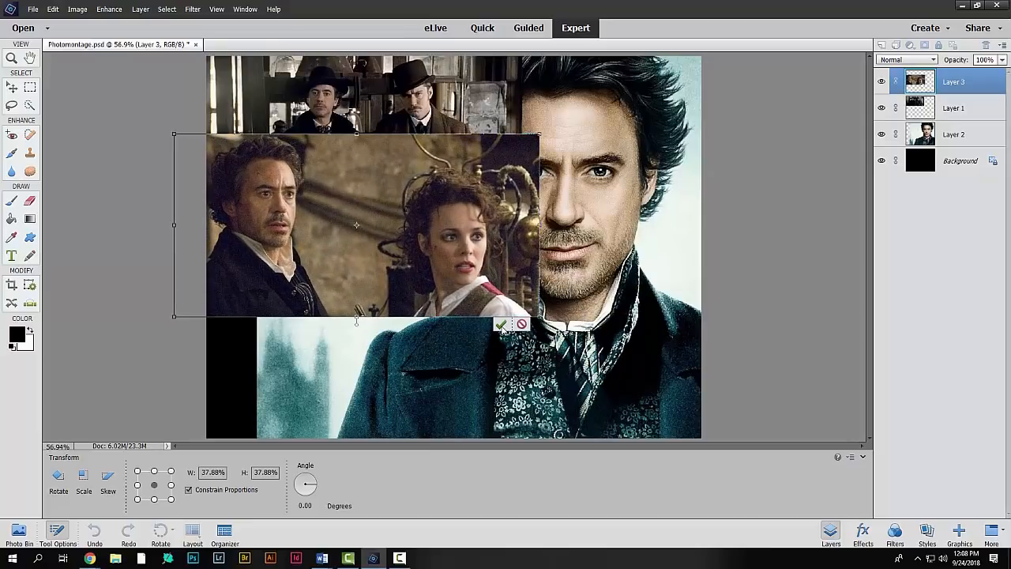
left_click(500, 325)
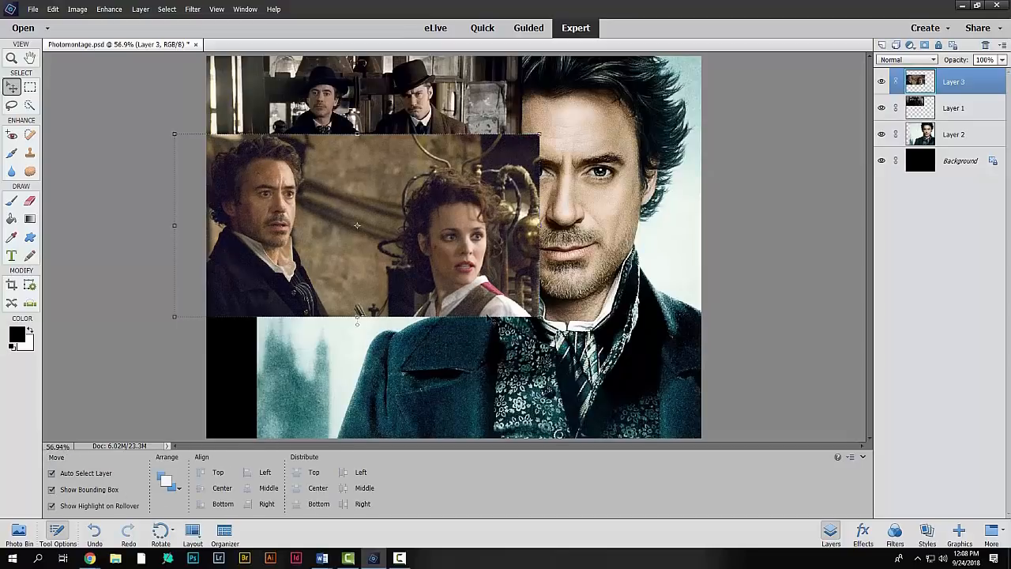
left_click_drag(462, 257, 445, 257)
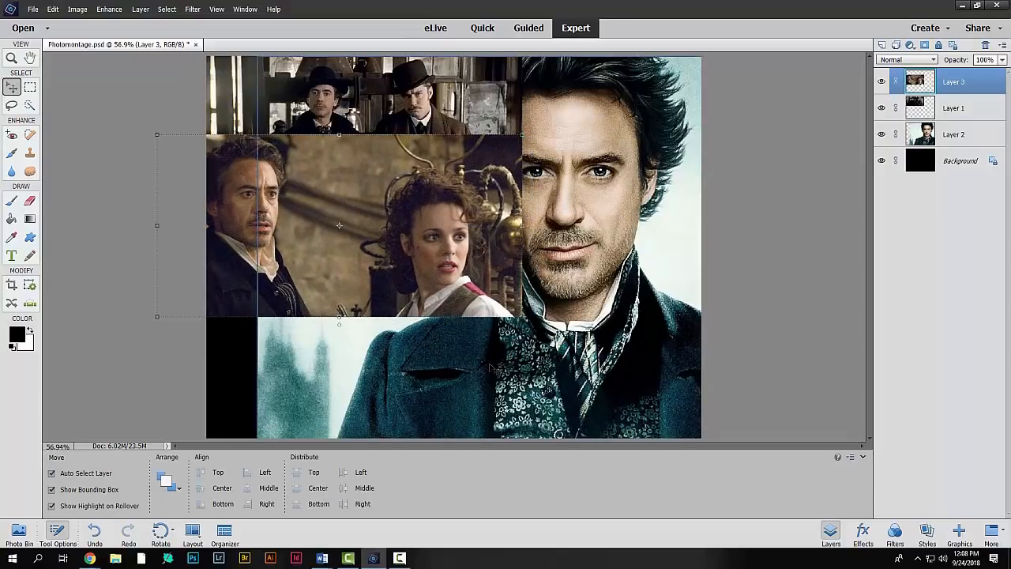
left_click(714, 328)
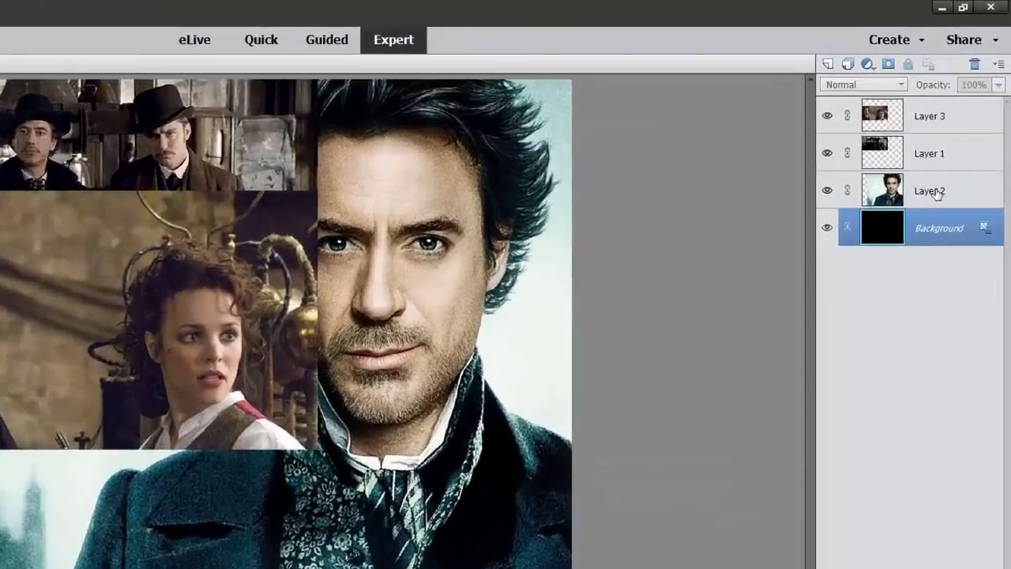
Hide Layer 3 and Layer 1, and make the portrait's Layer 2 the active layer
left_click(958, 135)
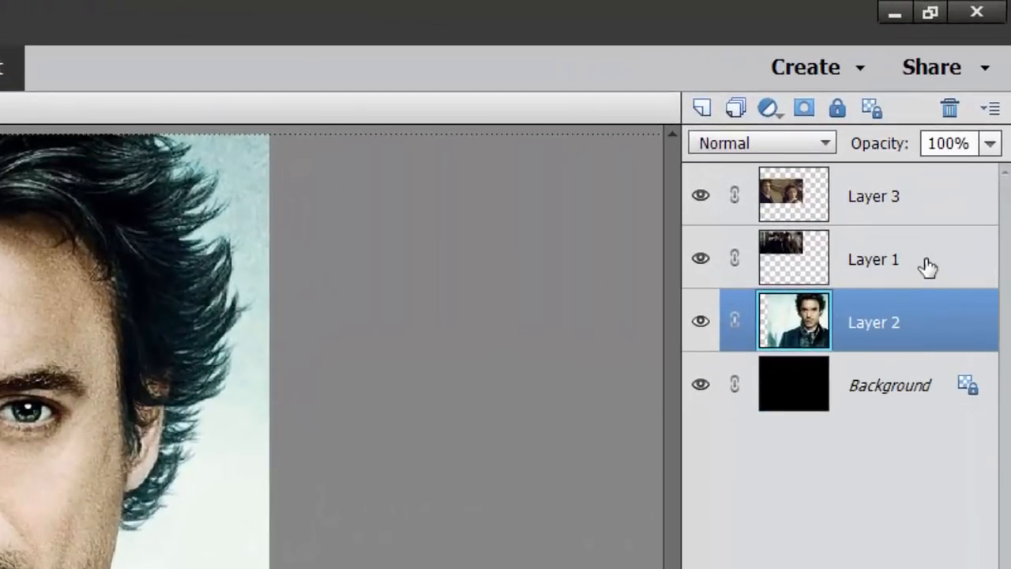
left_click(935, 241)
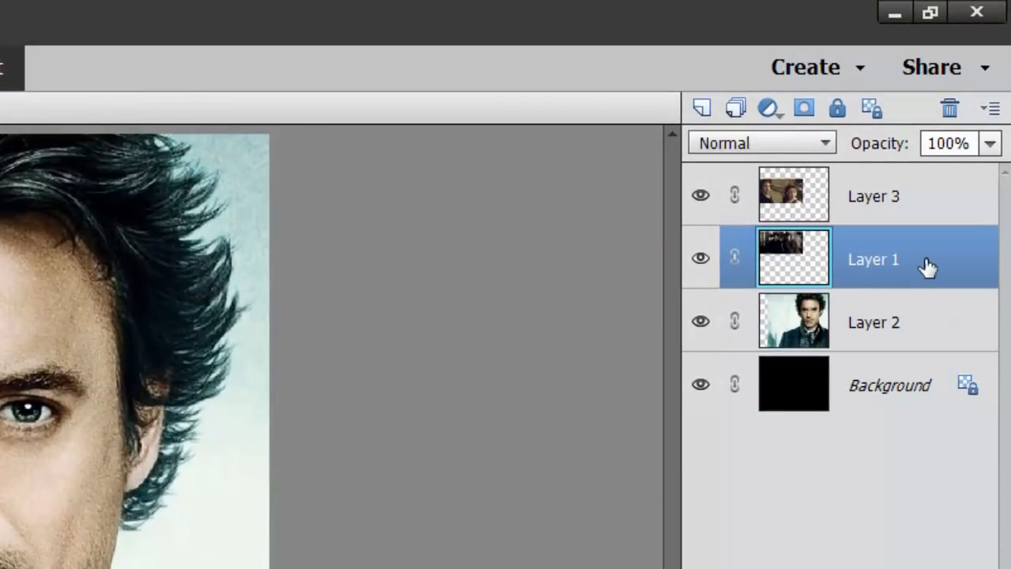
left_click(923, 214)
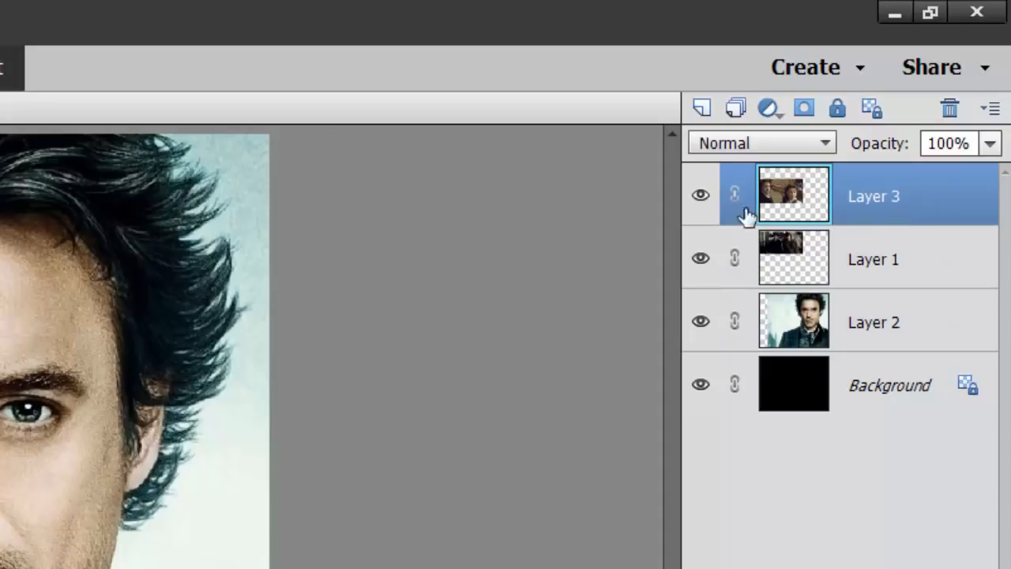
left_click(701, 198)
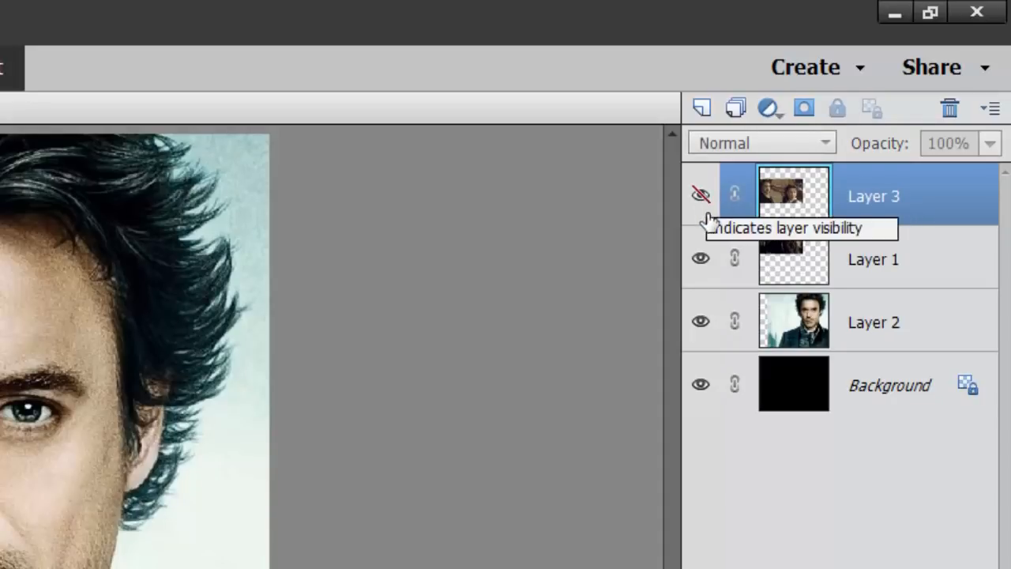
left_click(701, 259)
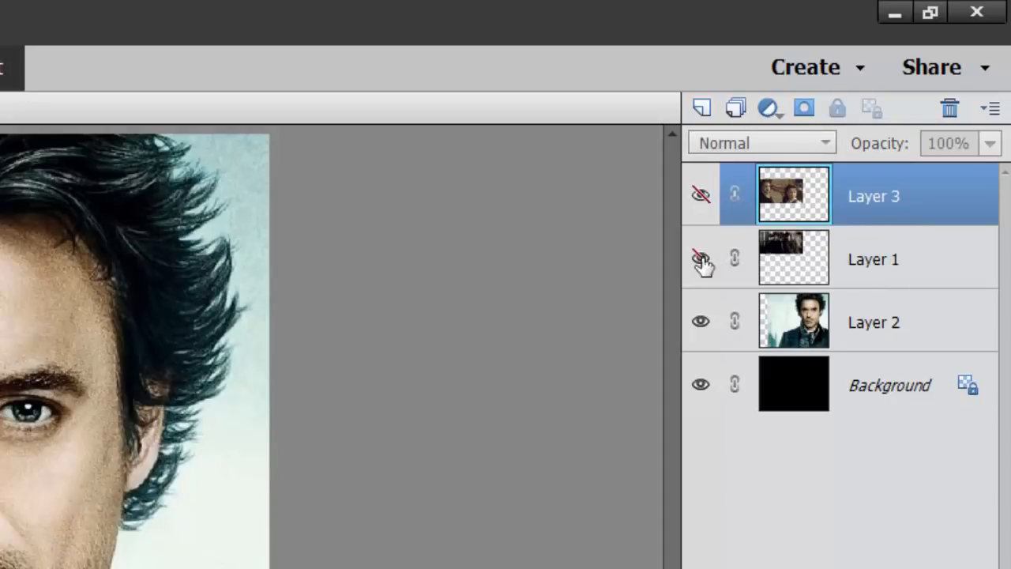
left_click(920, 332)
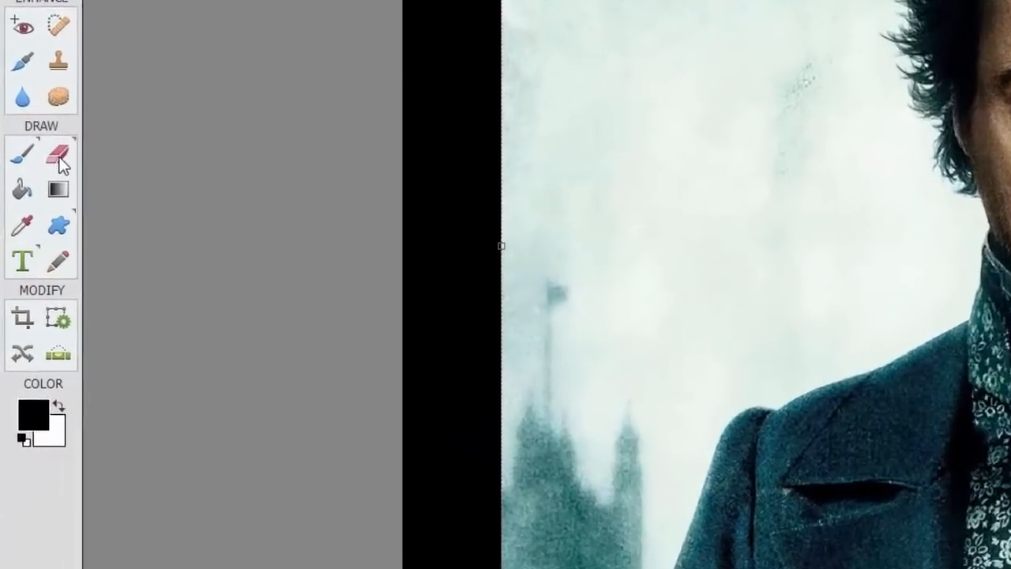
Set up the Eraser tool with the soft 100 px default brush at 75% opacity
left_click(59, 156)
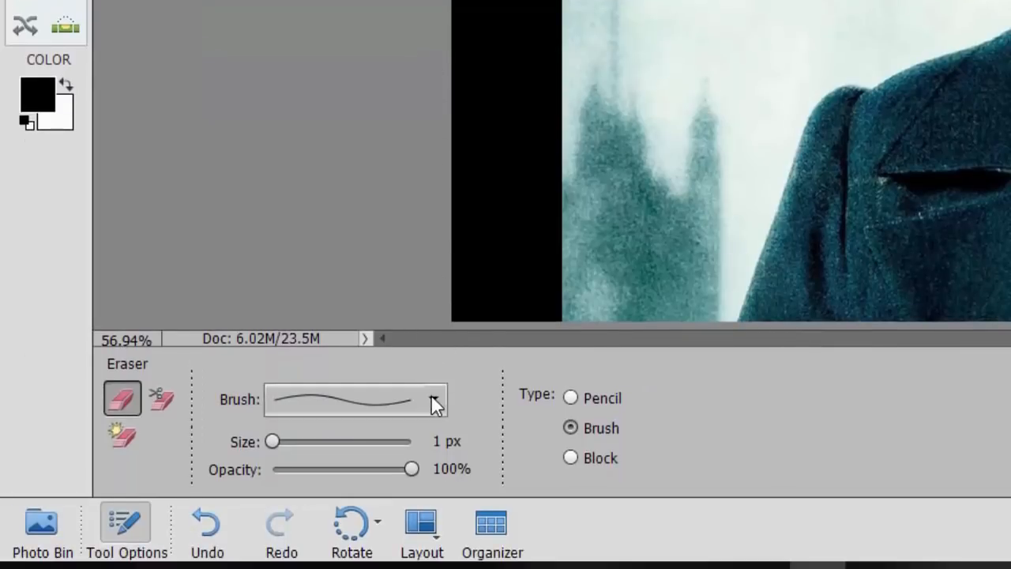
left_click(434, 400)
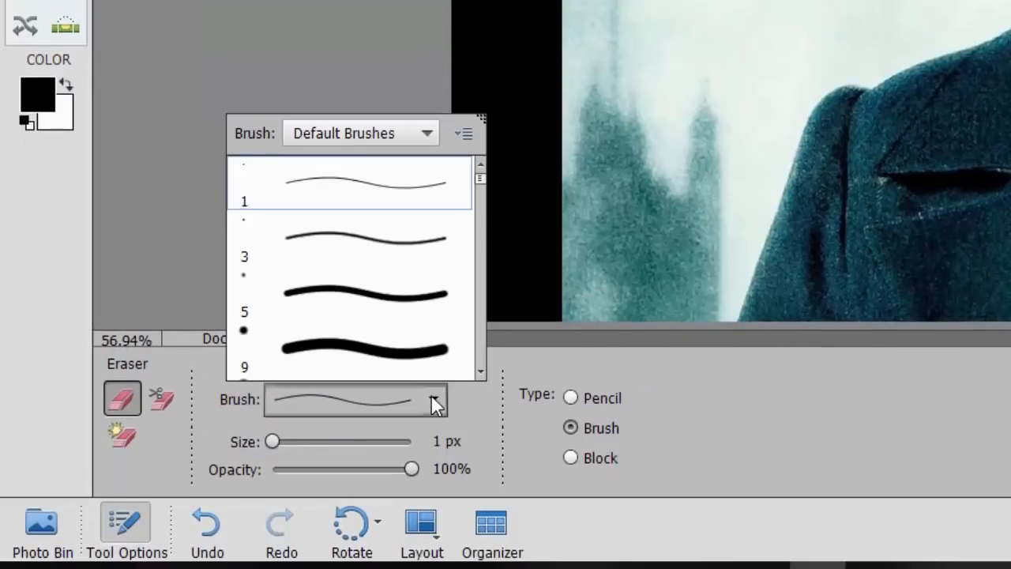
left_click_drag(480, 184, 485, 232)
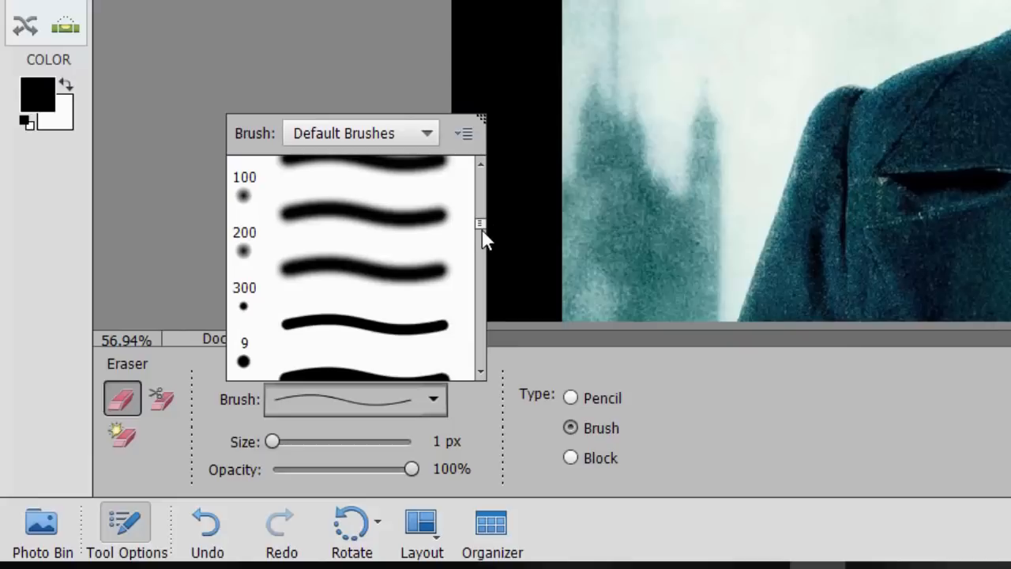
left_click(316, 184)
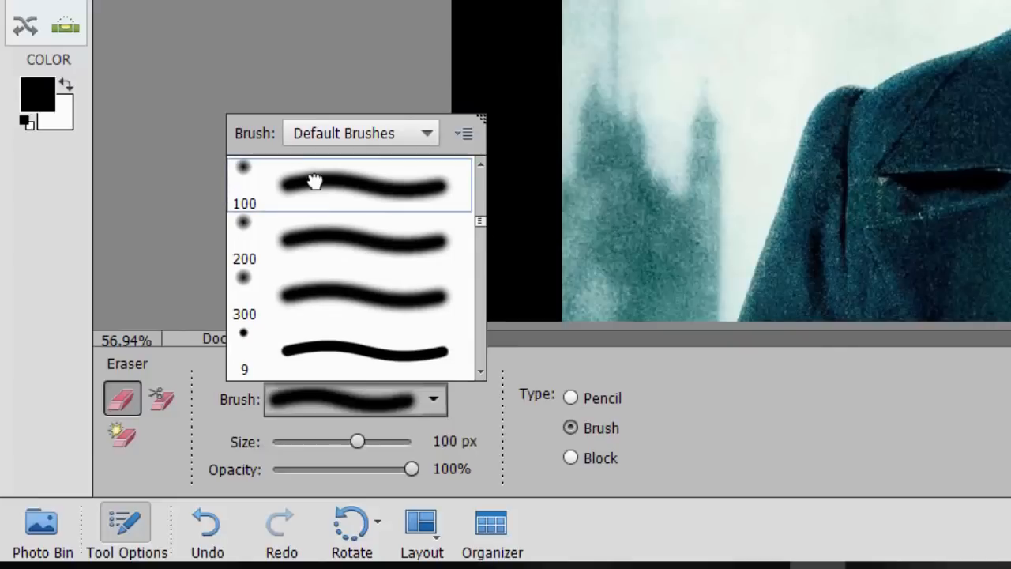
left_click(412, 468)
left_click_drag(409, 468, 377, 466)
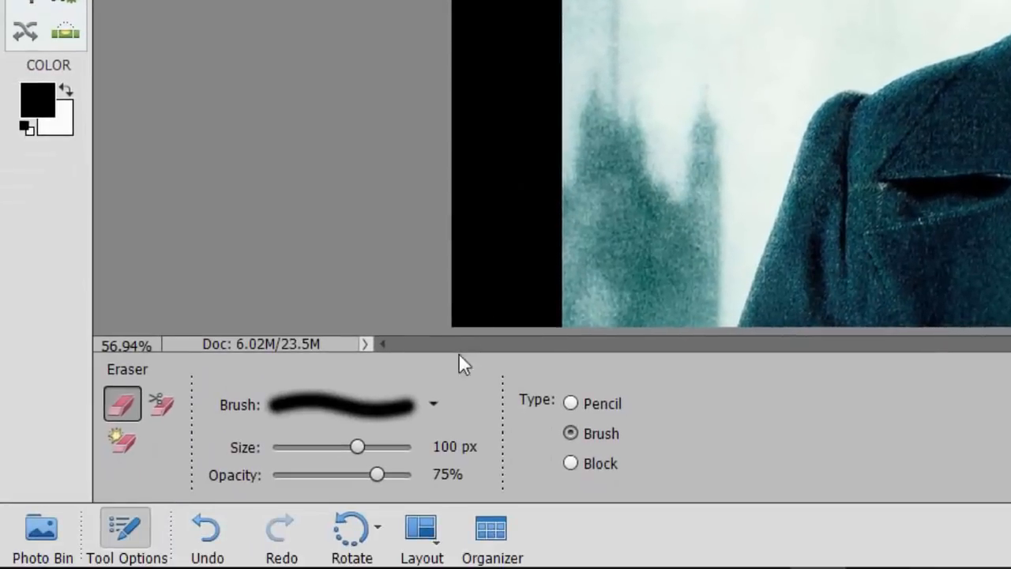
Try the soft 200 px brush for the Eraser, and switch to the soft 300 px brush
left_click(330, 546)
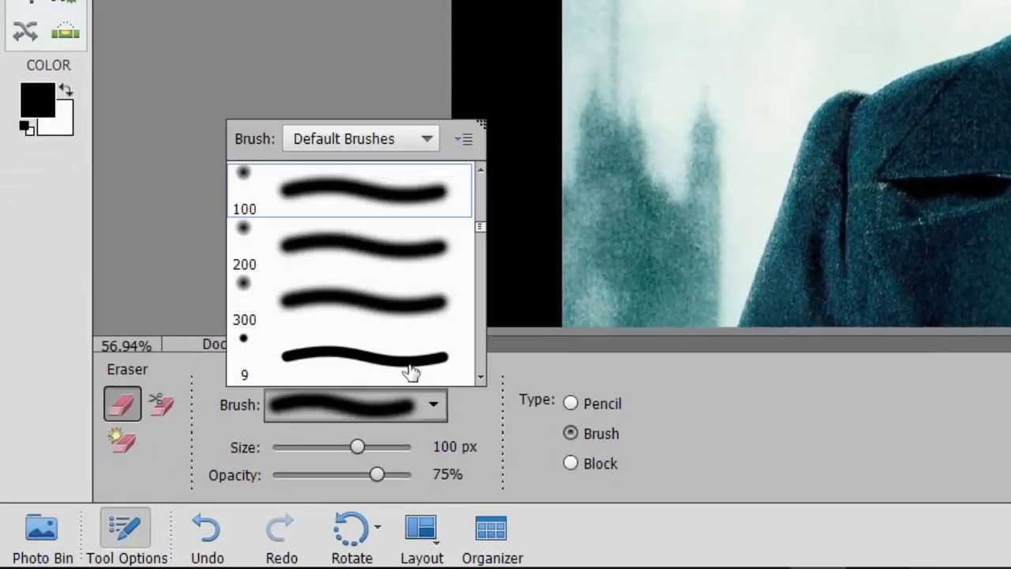
left_click(397, 251)
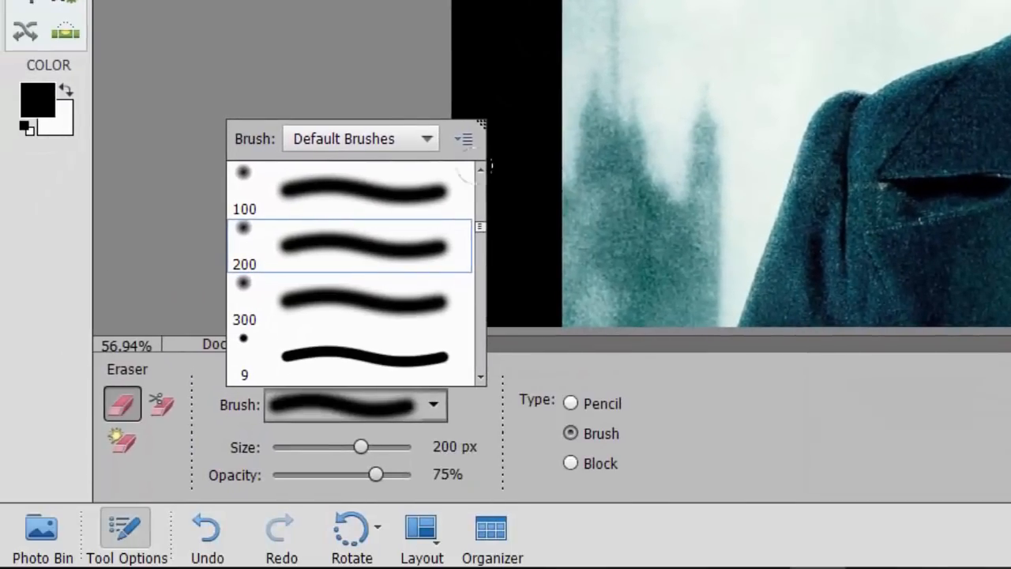
left_click(401, 312)
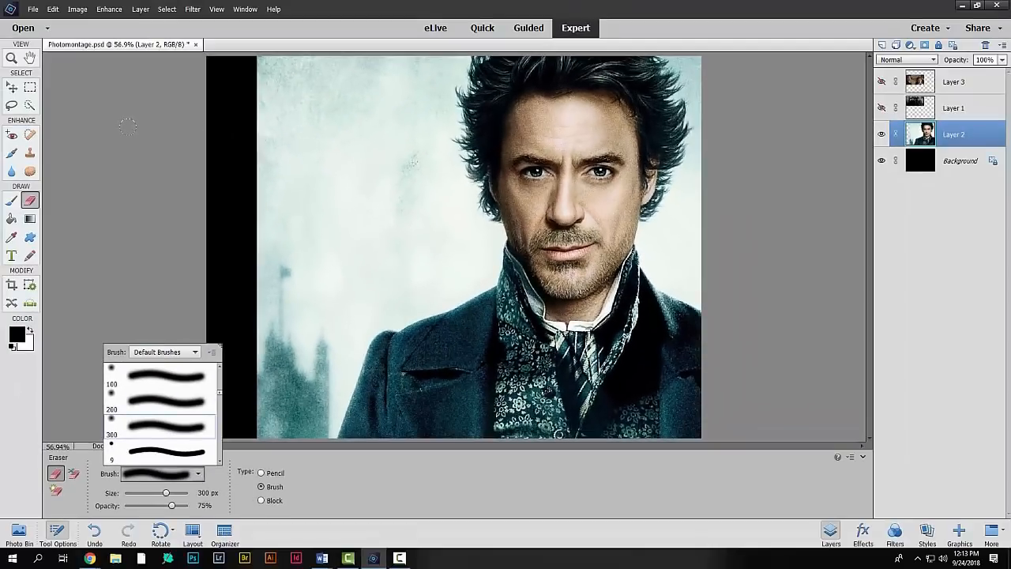
left_click(128, 126)
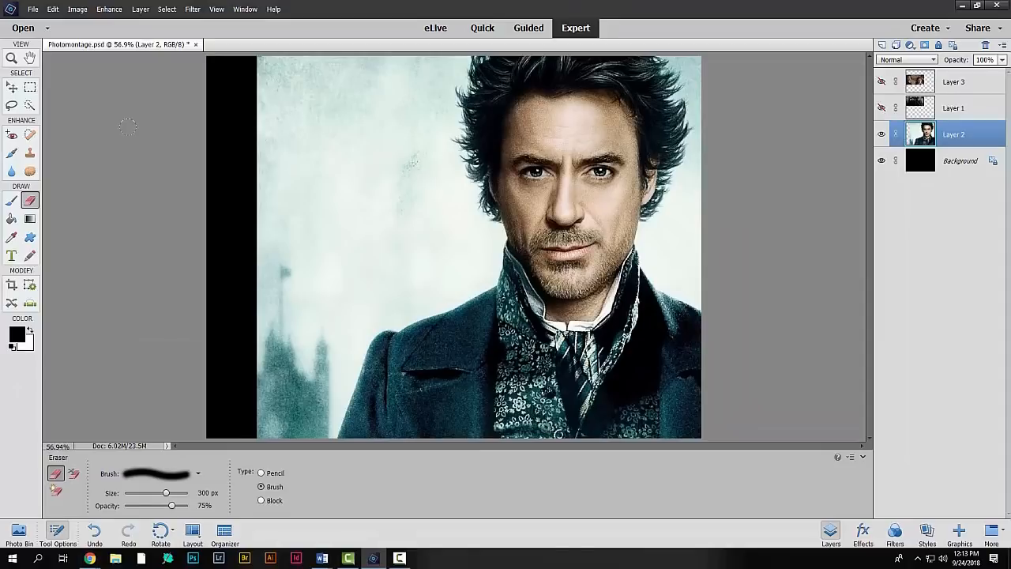
Erase the portrait's hard left edge with repeated vertical strokes so it fades softly into the black background
key("ctrl+minus")
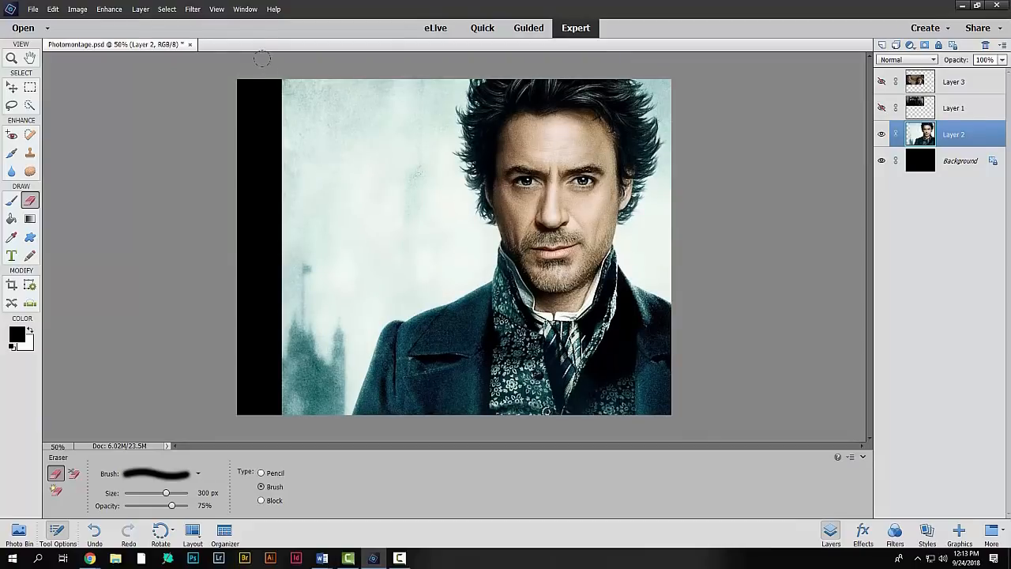
left_click_drag(262, 59, 278, 125)
mouse_move(284, 73)
left_mouse_down()
mouse_move(270, 222)
mouse_move(259, 241)
mouse_move(256, 223)
mouse_move(262, 185)
mouse_move(257, 363)
left_mouse_up()
left_click_drag(274, 124, 262, 379)
left_click_drag(271, 276, 268, 406)
left_click_drag(269, 228, 278, 407)
mouse_move(318, 61)
left_mouse_down()
mouse_move(285, 303)
mouse_move(284, 406)
left_mouse_up()
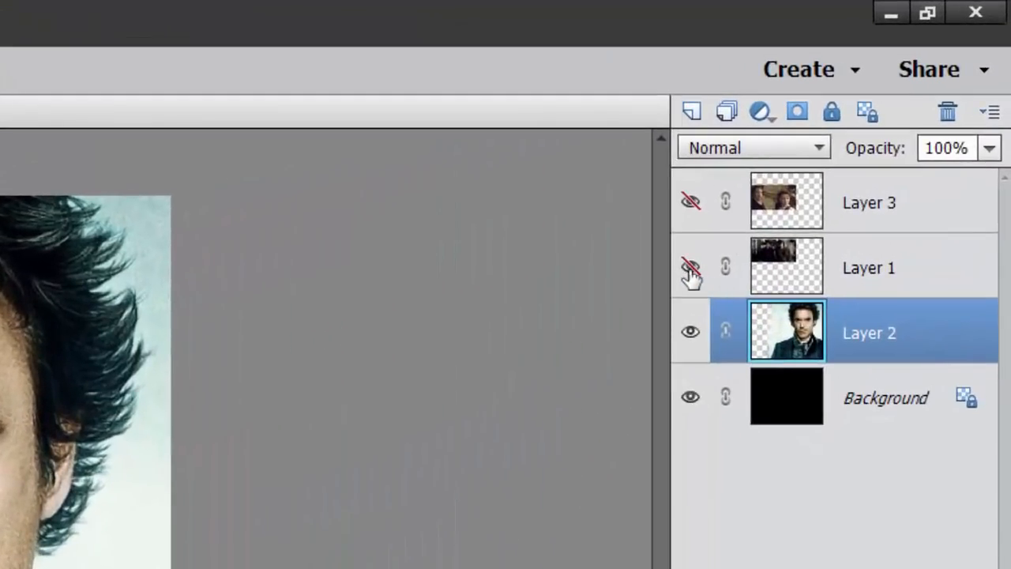
Show Layer 1, make it the active layer, and choose the soft 200 px default brush for the Eraser
left_click(691, 269)
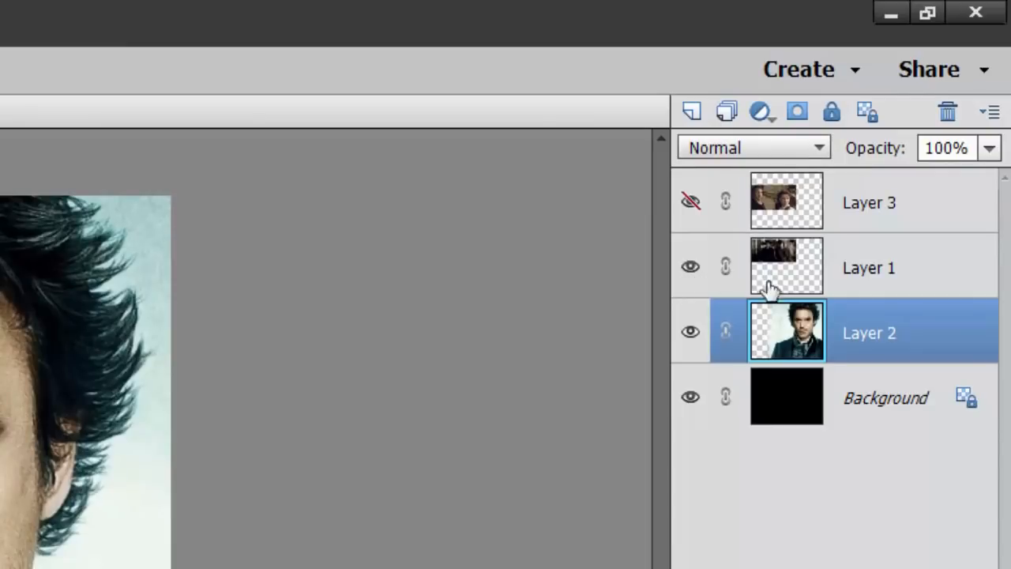
left_click(909, 273)
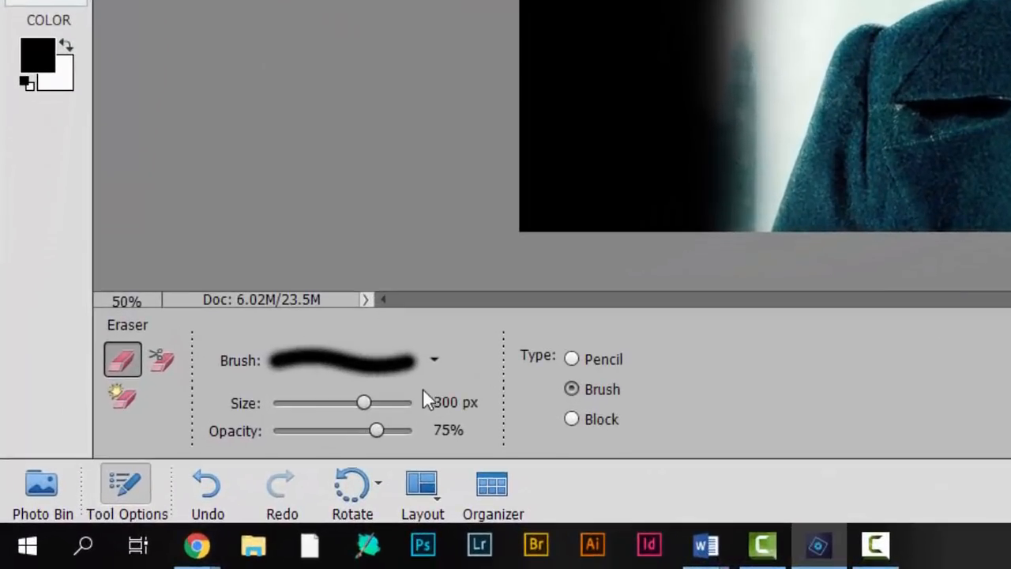
left_click(339, 407)
left_click(414, 221)
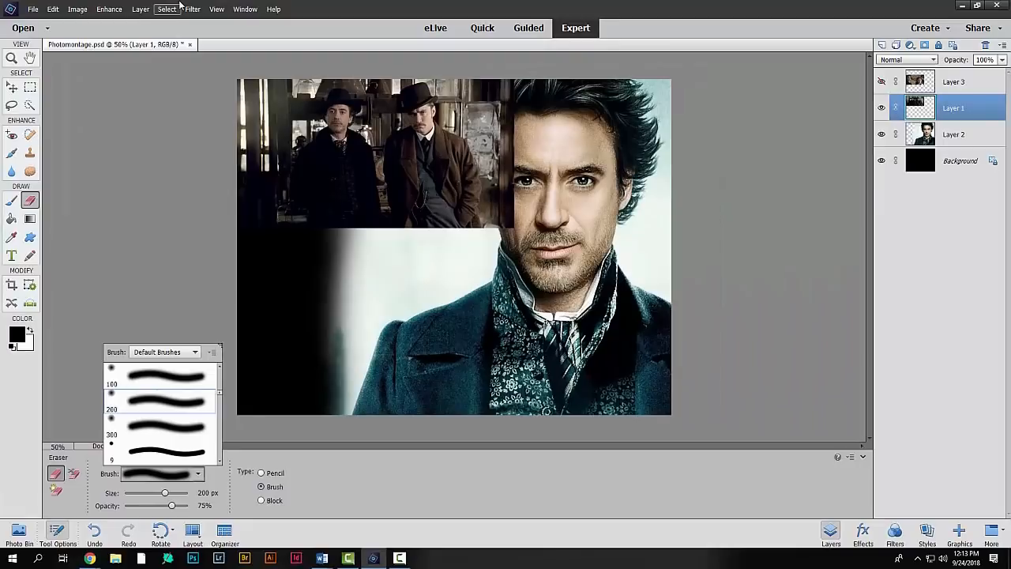
Erase the right edge of Layer 1's two-men image so it fades into the large portrait's face and hair
key("ctrl+plus")
key("ctrl+plus")
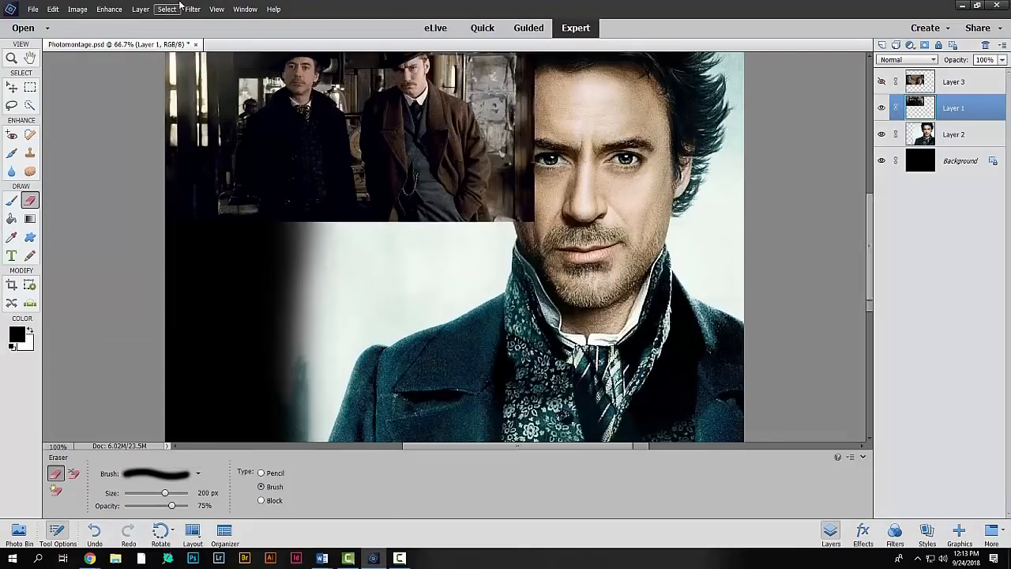
key("ctrl+plus")
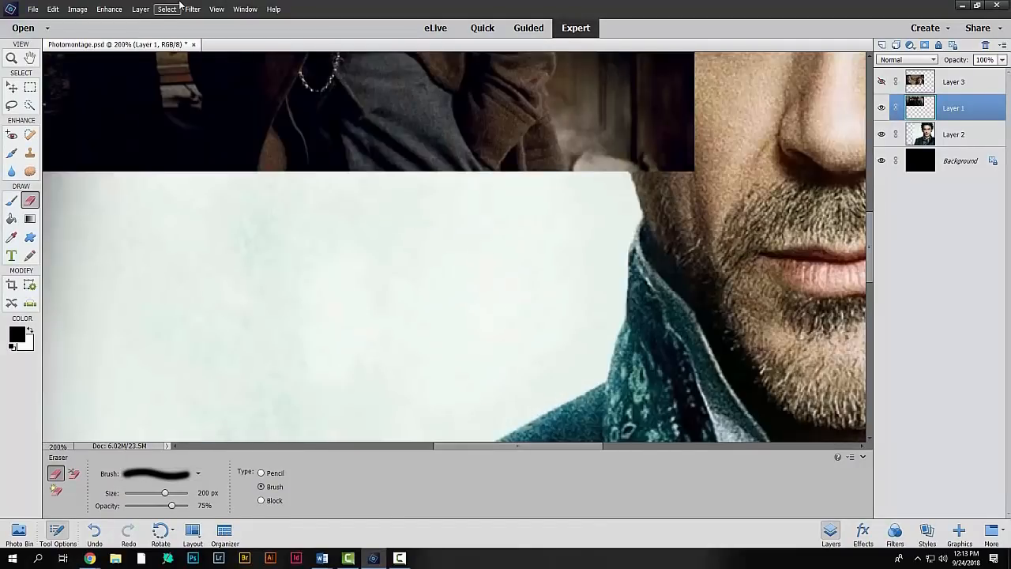
left_click_drag(608, 226, 507, 353)
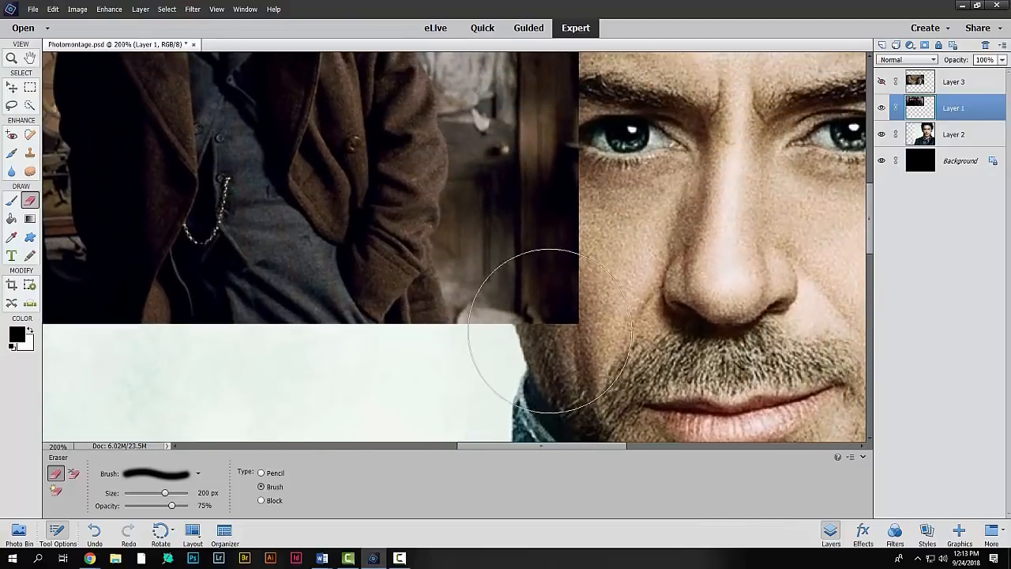
left_click(527, 288)
mouse_move(556, 313)
left_mouse_down()
mouse_move(602, 301)
mouse_move(631, 241)
mouse_move(644, 168)
mouse_move(625, 179)
mouse_move(655, 148)
mouse_move(623, 180)
mouse_move(661, 143)
mouse_move(604, 223)
mouse_move(616, 322)
mouse_move(550, 322)
mouse_move(600, 345)
mouse_move(555, 350)
mouse_move(571, 367)
mouse_move(521, 388)
mouse_move(568, 379)
mouse_move(442, 407)
mouse_move(563, 362)
mouse_move(409, 408)
mouse_move(556, 346)
mouse_move(477, 384)
mouse_move(671, 321)
mouse_move(700, 292)
mouse_move(709, 219)
mouse_move(848, 214)
mouse_move(869, 224)
mouse_move(872, 178)
left_mouse_up()
mouse_move(659, 244)
left_mouse_down()
mouse_move(614, 267)
mouse_move(690, 250)
mouse_move(556, 291)
mouse_move(689, 260)
mouse_move(559, 281)
mouse_move(677, 214)
mouse_move(677, 198)
mouse_move(619, 183)
mouse_move(684, 154)
mouse_move(565, 151)
mouse_move(674, 132)
mouse_move(535, 140)
mouse_move(667, 193)
mouse_move(577, 218)
mouse_move(645, 308)
mouse_move(574, 293)
mouse_move(641, 355)
mouse_move(537, 316)
left_mouse_up()
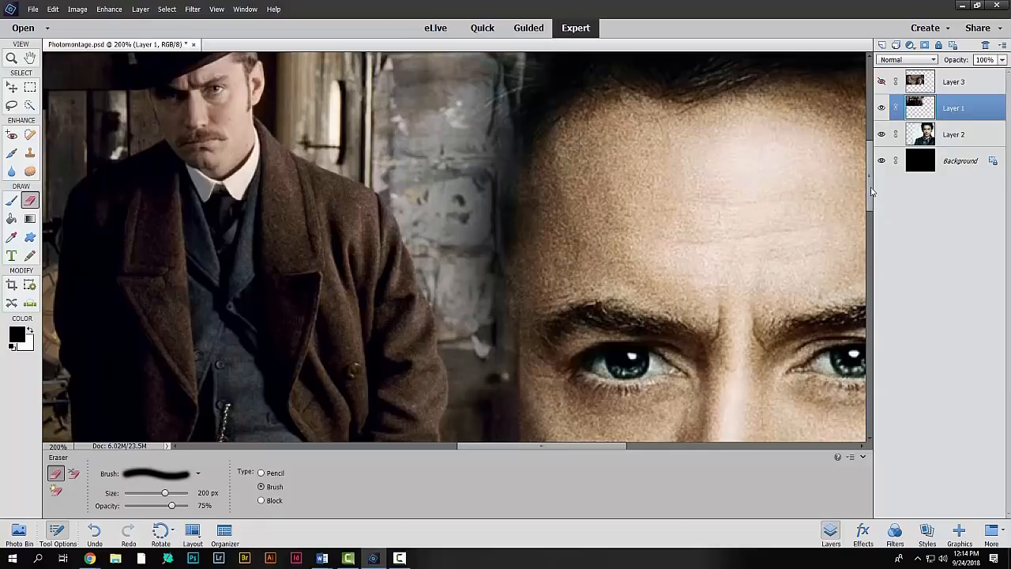
scroll(675, 236, "up", 5)
mouse_move(675, 235)
left_mouse_down()
mouse_move(581, 234)
mouse_move(631, 212)
mouse_move(637, 198)
mouse_move(539, 201)
mouse_move(576, 241)
mouse_move(581, 276)
mouse_move(507, 275)
mouse_move(552, 335)
mouse_move(549, 351)
mouse_move(522, 343)
mouse_move(545, 341)
mouse_move(572, 305)
mouse_move(523, 282)
mouse_move(564, 192)
left_mouse_up()
Erase the lower right corner and bottom edge of Layer 1's image so they fade softly into the portrait's light background
left_click_drag(876, 150, 874, 235)
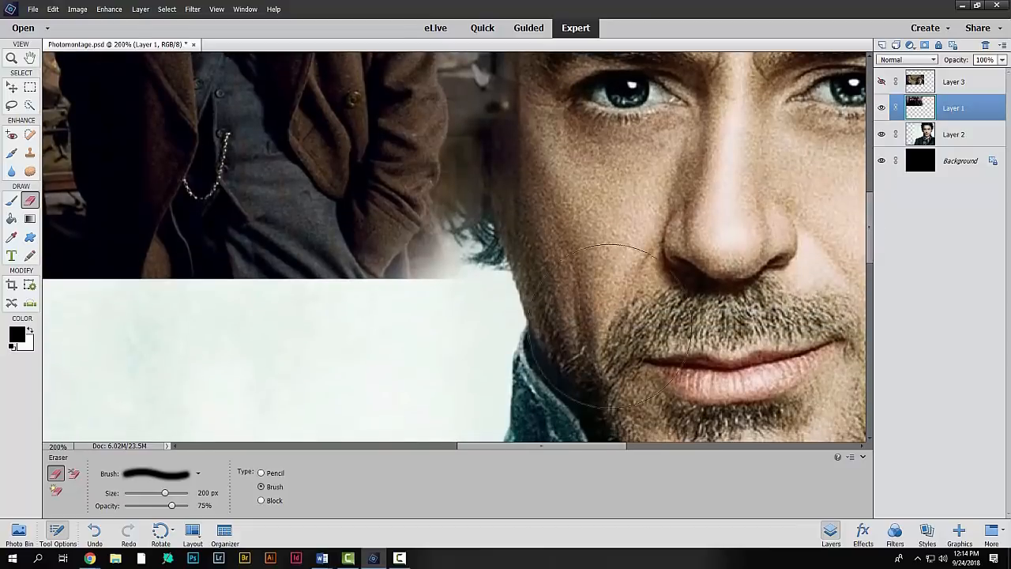
mouse_move(540, 197)
left_mouse_down()
mouse_move(533, 297)
mouse_move(515, 309)
mouse_move(418, 316)
left_mouse_up()
left_click_drag(613, 451, 536, 455)
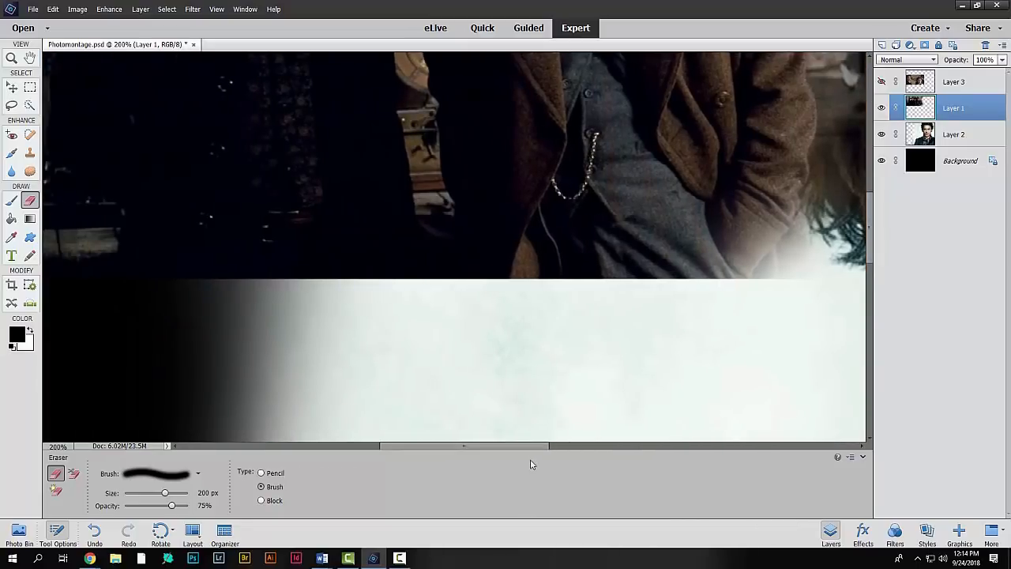
left_click(768, 348)
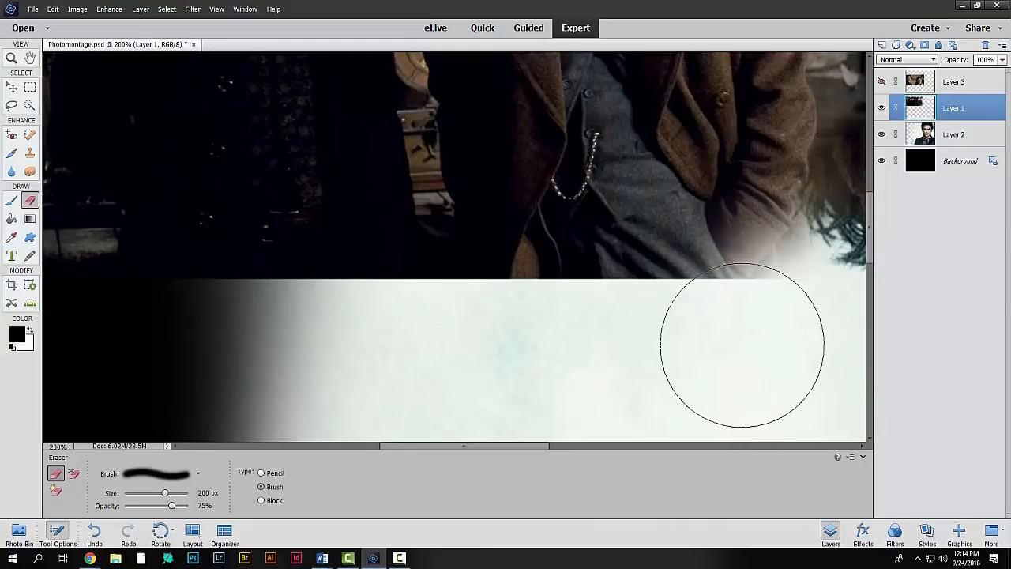
left_click(733, 346)
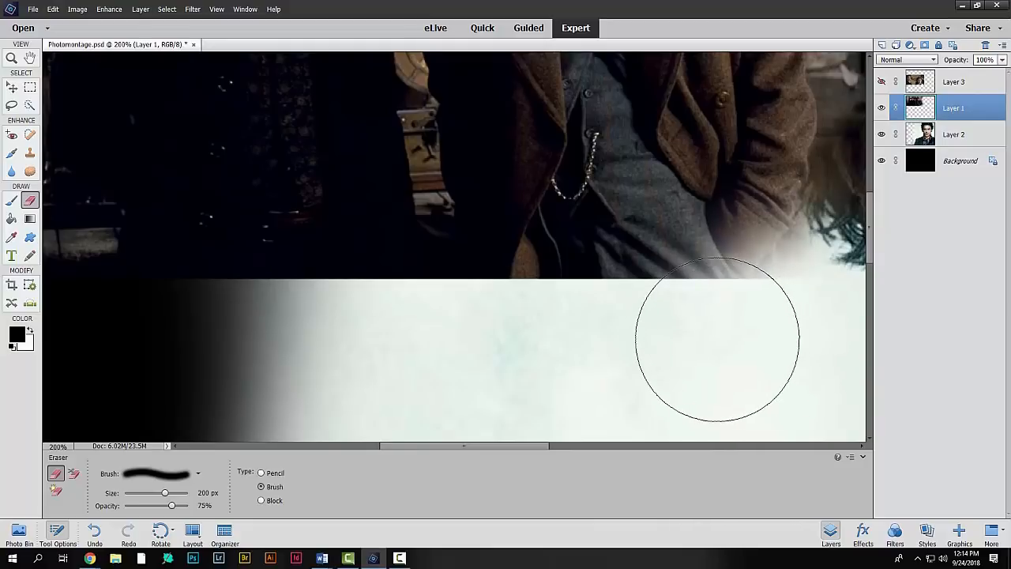
left_click(661, 304)
left_click(650, 317)
mouse_move(651, 317)
left_mouse_down()
mouse_move(606, 350)
mouse_move(675, 325)
mouse_move(725, 328)
mouse_move(767, 291)
mouse_move(746, 348)
mouse_move(776, 308)
mouse_move(727, 351)
mouse_move(660, 337)
mouse_move(516, 367)
mouse_move(591, 327)
mouse_move(500, 362)
mouse_move(524, 336)
mouse_move(458, 361)
mouse_move(509, 330)
mouse_move(491, 334)
mouse_move(591, 315)
mouse_move(573, 337)
mouse_move(630, 315)
mouse_move(393, 362)
mouse_move(483, 317)
mouse_move(358, 349)
mouse_move(409, 318)
mouse_move(339, 332)
mouse_move(354, 317)
mouse_move(244, 353)
mouse_move(371, 314)
mouse_move(267, 340)
mouse_move(364, 309)
mouse_move(230, 337)
mouse_move(446, 309)
mouse_move(180, 333)
left_mouse_up()
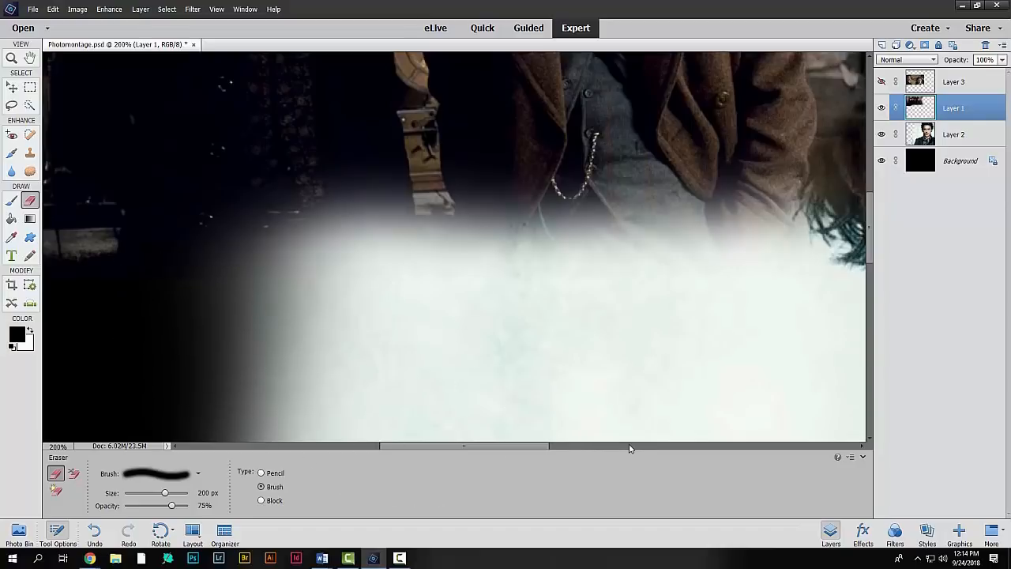
Fade out the remaining lower left edge of Layer 1's image into the black background and touch up its lower right corner
left_click_drag(524, 451, 450, 448)
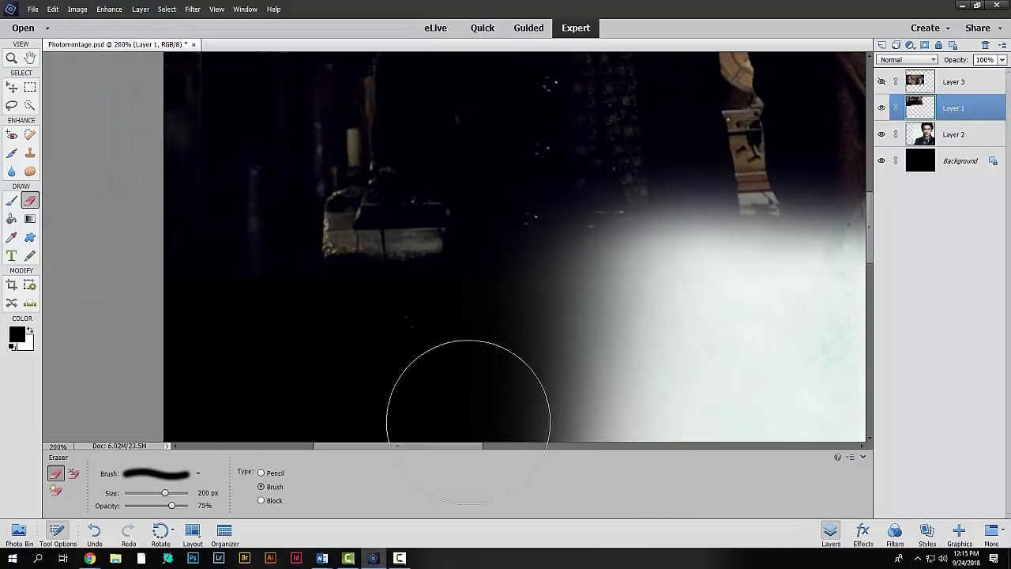
mouse_move(468, 286)
left_mouse_down()
mouse_move(360, 324)
mouse_move(384, 269)
mouse_move(281, 335)
mouse_move(299, 264)
mouse_move(221, 297)
mouse_move(220, 248)
mouse_move(213, 309)
mouse_move(349, 256)
mouse_move(339, 312)
mouse_move(420, 270)
mouse_move(434, 295)
mouse_move(488, 263)
mouse_move(497, 285)
left_mouse_up()
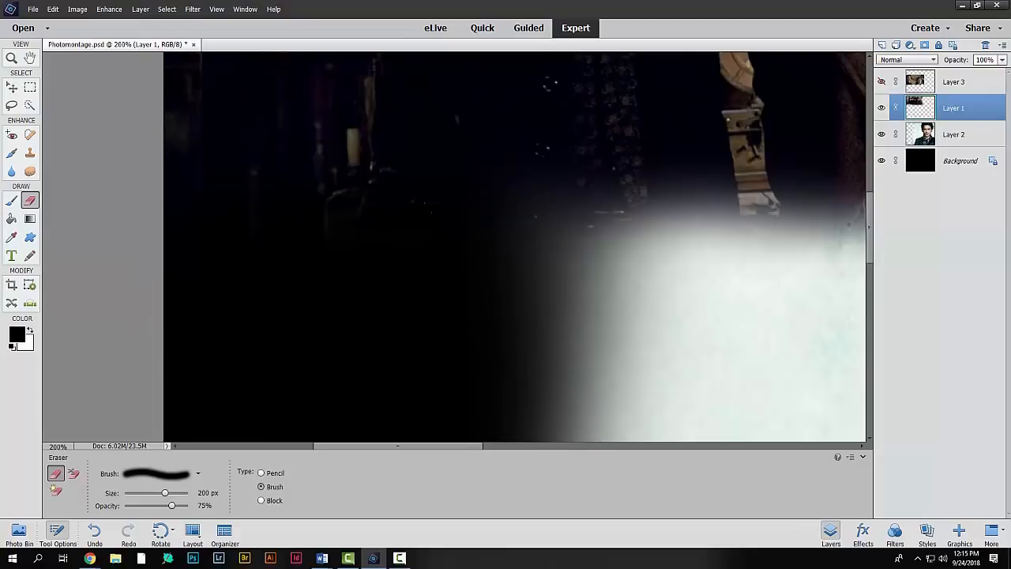
key("ctrl+minus")
key("ctrl+minus")
key("ctrl+minus")
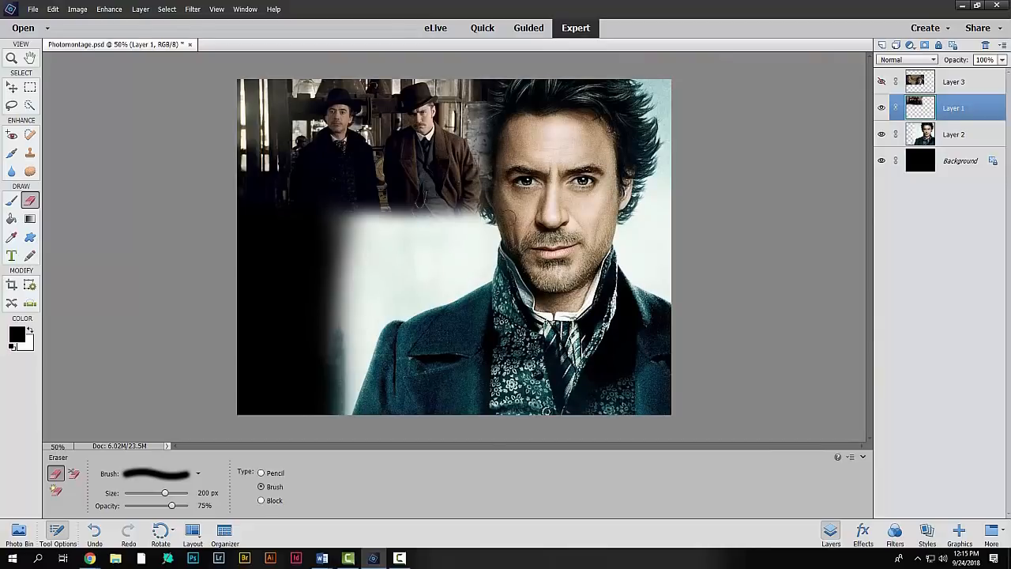
left_click_drag(480, 221, 495, 242)
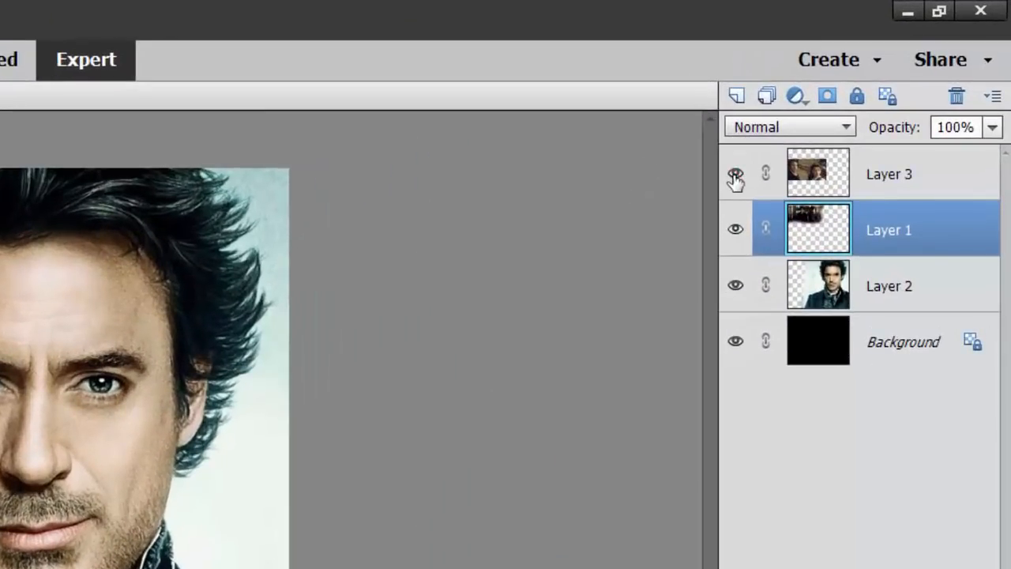
Show Layer 3, make it the active layer, and switch the Eraser to the soft 300 px brush
left_click(876, 193)
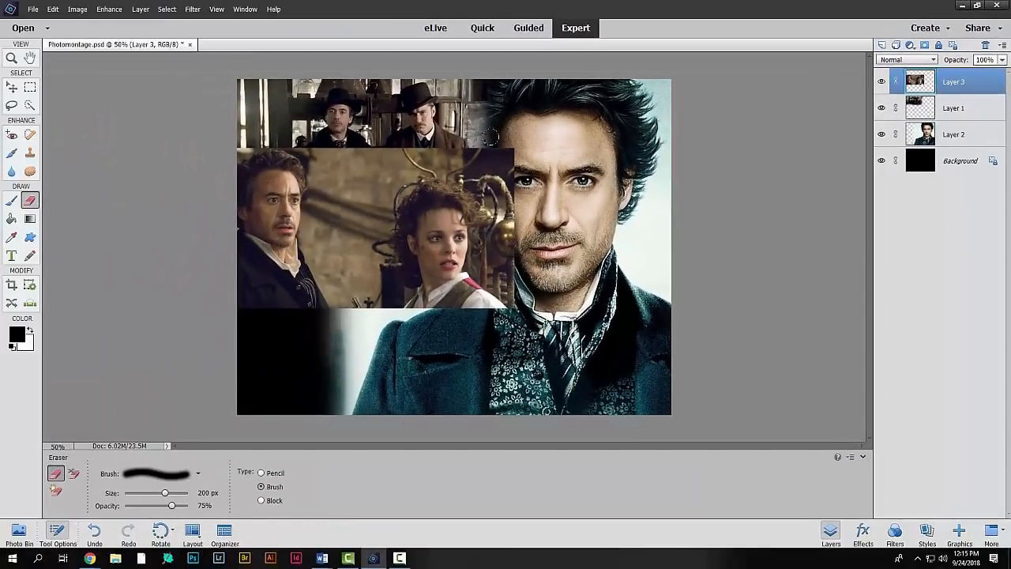
left_click(198, 474)
left_click(194, 425)
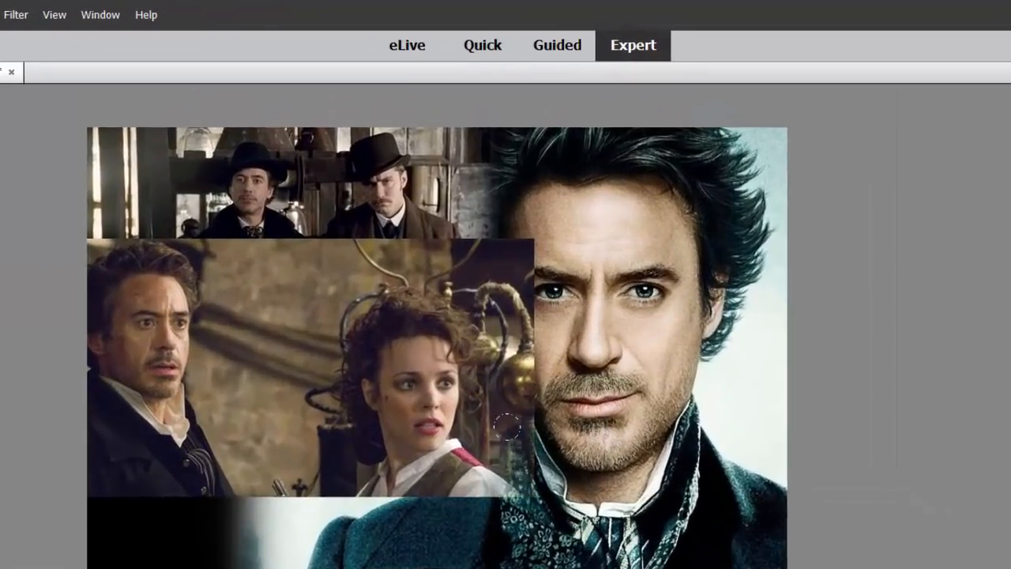
Erase the right, bottom and top edges of Layer 3's man-and-woman image so it blends with the surrounding pictures
mouse_move(506, 428)
left_mouse_down()
mouse_move(553, 293)
mouse_move(545, 242)
mouse_move(539, 223)
mouse_move(529, 265)
mouse_move(461, 150)
mouse_move(506, 214)
mouse_move(523, 361)
mouse_move(519, 395)
mouse_move(453, 496)
mouse_move(466, 481)
mouse_move(409, 513)
mouse_move(346, 490)
mouse_move(253, 521)
mouse_move(133, 524)
mouse_move(112, 519)
mouse_move(87, 503)
left_mouse_up()
mouse_move(166, 465)
left_mouse_down()
mouse_move(220, 468)
mouse_move(276, 454)
mouse_move(298, 463)
mouse_move(296, 491)
mouse_move(393, 514)
mouse_move(446, 500)
left_mouse_up()
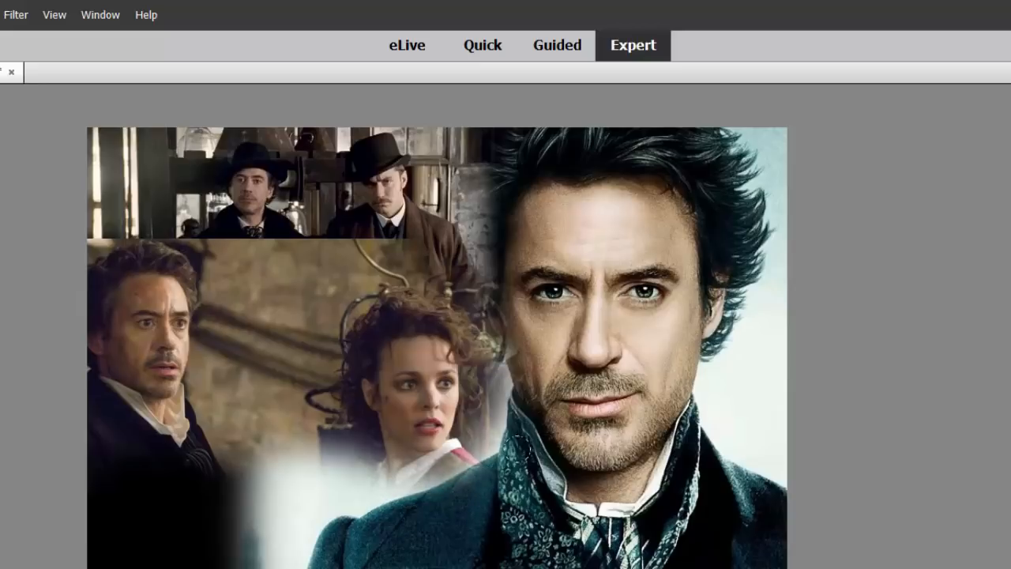
mouse_move(376, 194)
left_mouse_down()
mouse_move(344, 195)
mouse_move(239, 192)
mouse_move(239, 204)
mouse_move(201, 158)
left_mouse_up()
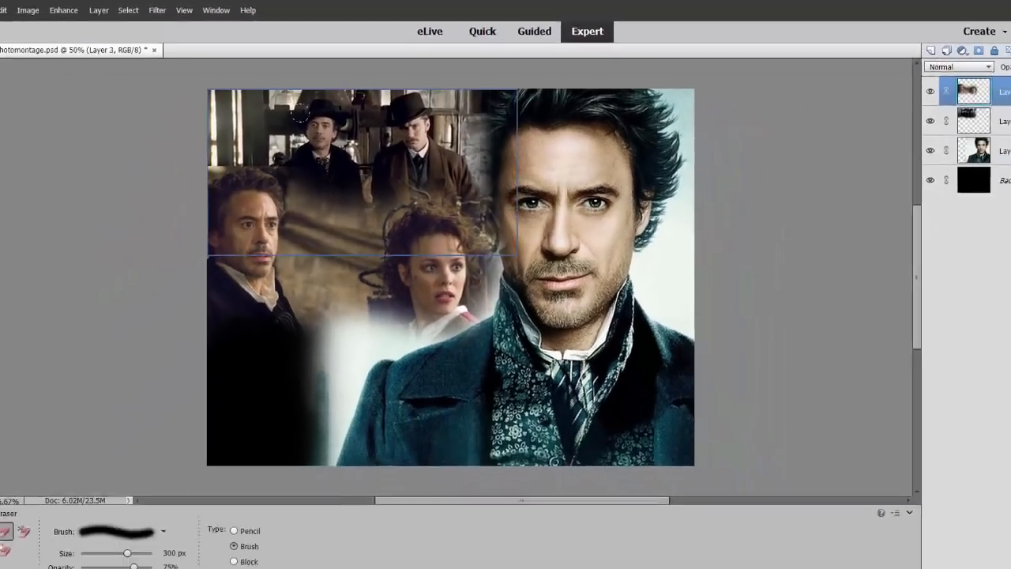
Erase the leftover hard edge above the man's hair on Layer 3 with the soft 100 px brush
key("ctrl+equal")
key("ctrl+equal")
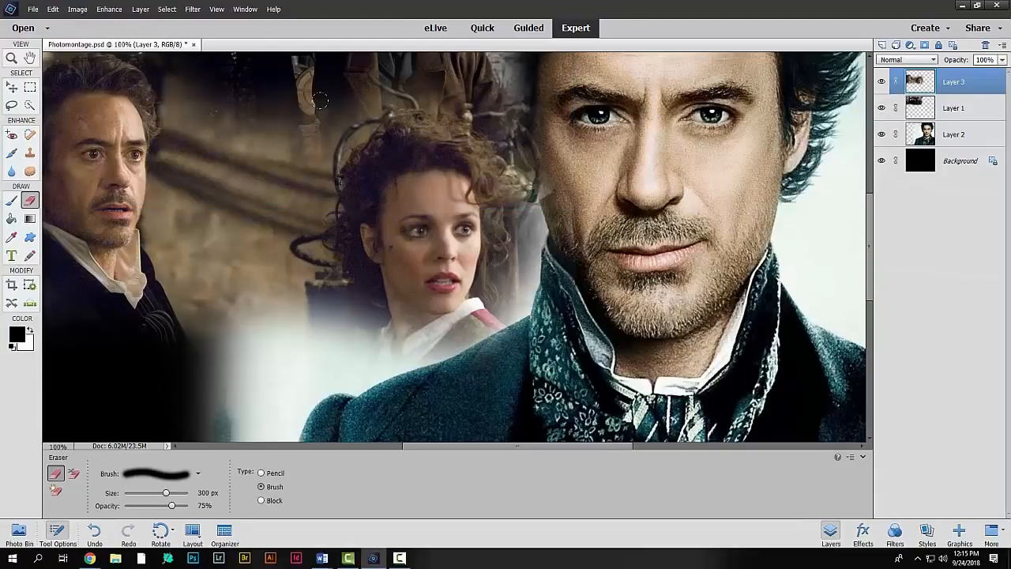
left_click_drag(247, 274, 412, 338)
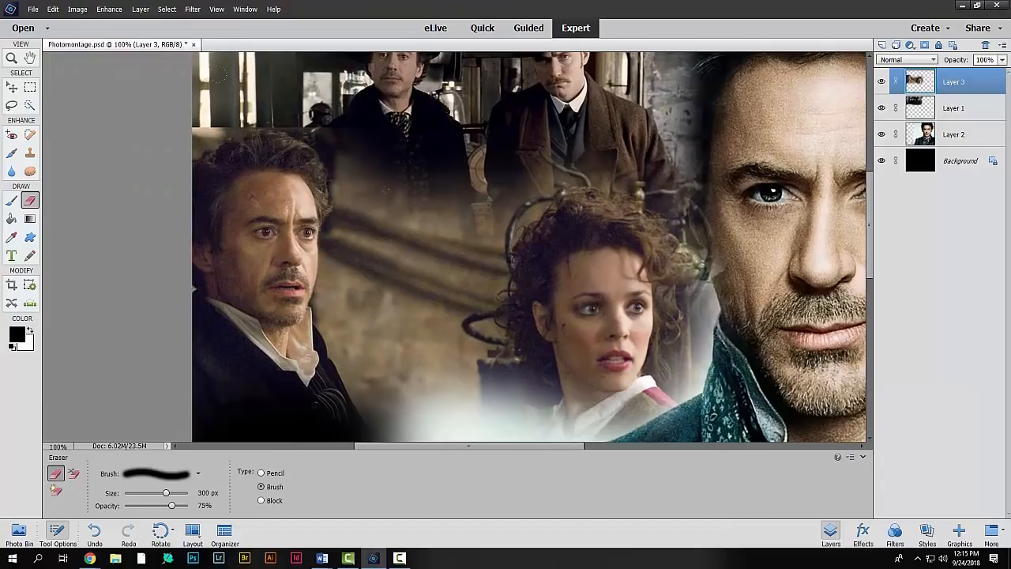
left_click(198, 473)
left_click(177, 405)
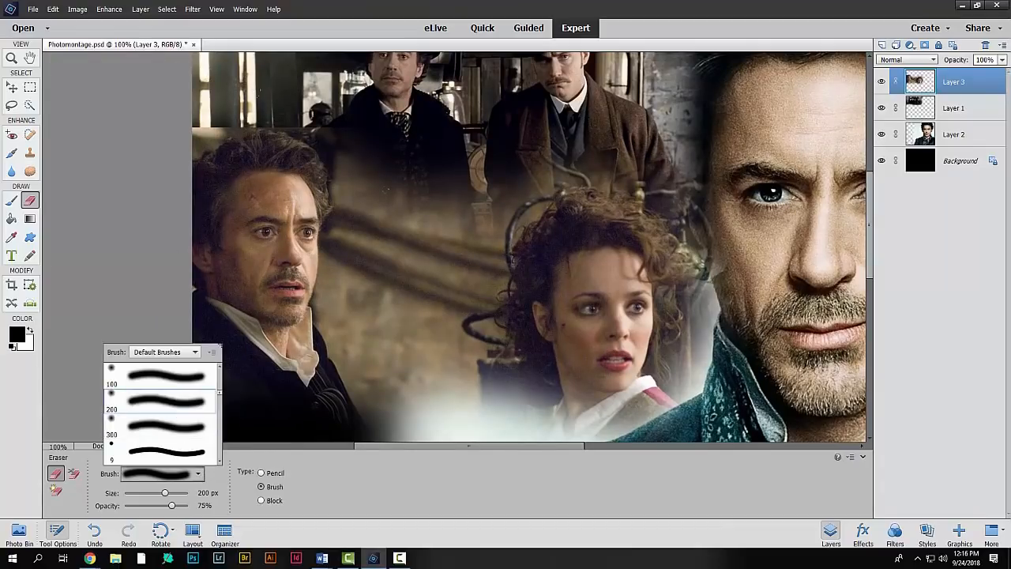
left_click(195, 378)
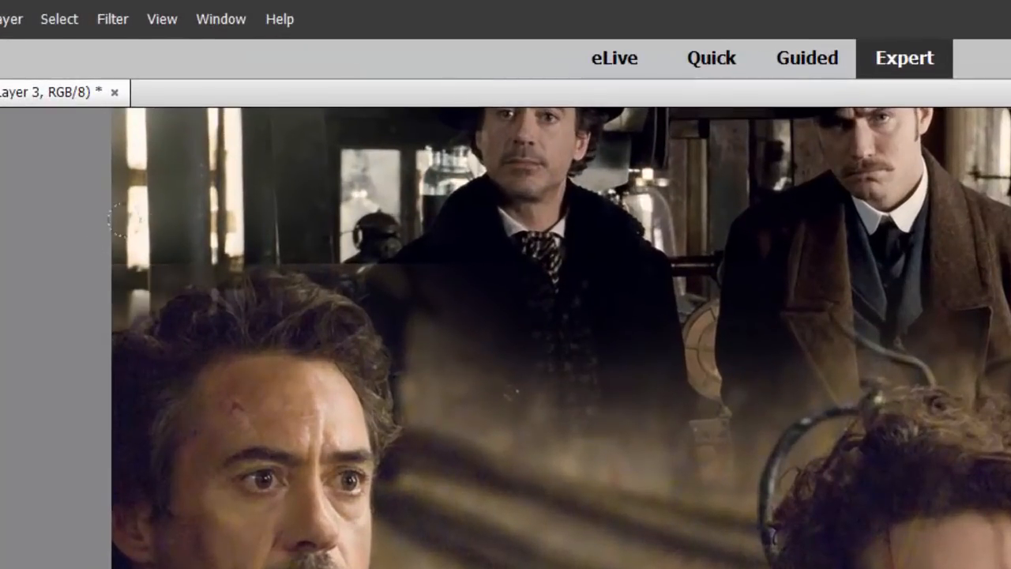
mouse_move(287, 207)
left_mouse_down()
mouse_move(392, 233)
mouse_move(428, 280)
mouse_move(461, 253)
left_mouse_up()
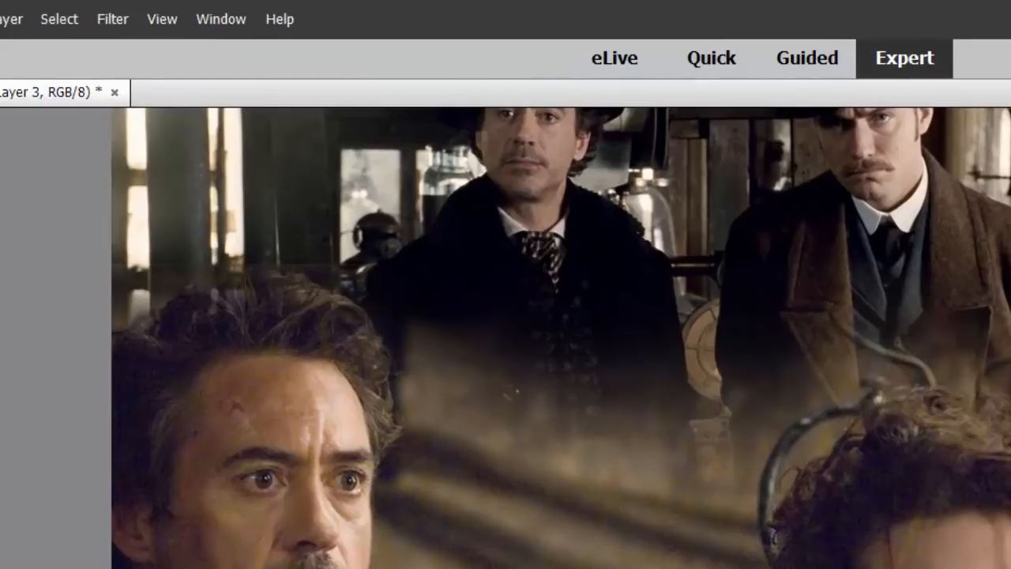
mouse_move(400, 317)
left_mouse_down()
mouse_move(508, 304)
mouse_move(585, 265)
left_mouse_up()
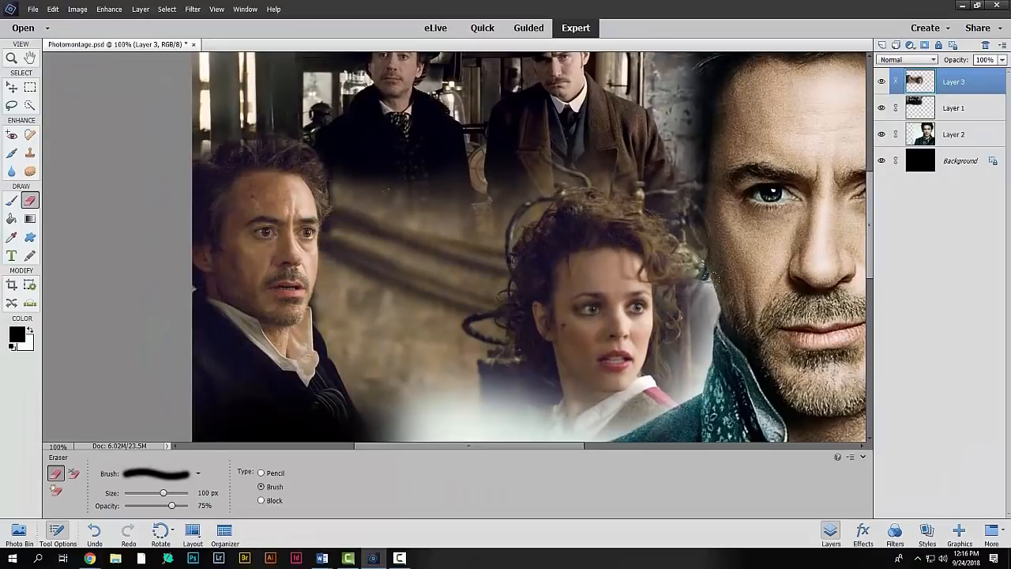
Erase the leftover Layer 3 traces between the woman's curls and the large portrait's face
left_click_drag(679, 188, 749, 245)
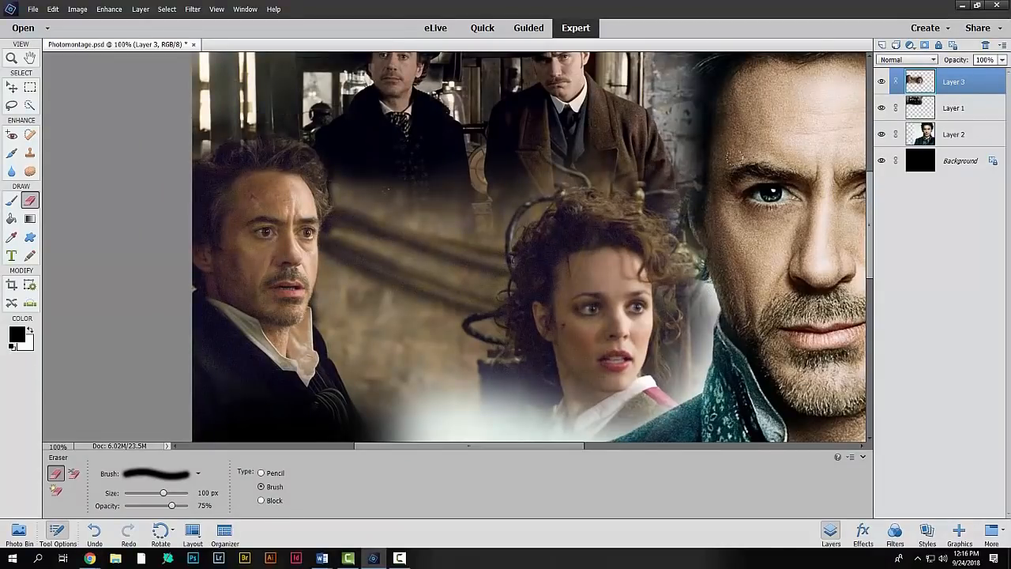
key("ctrl+minus")
key("ctrl+minus")
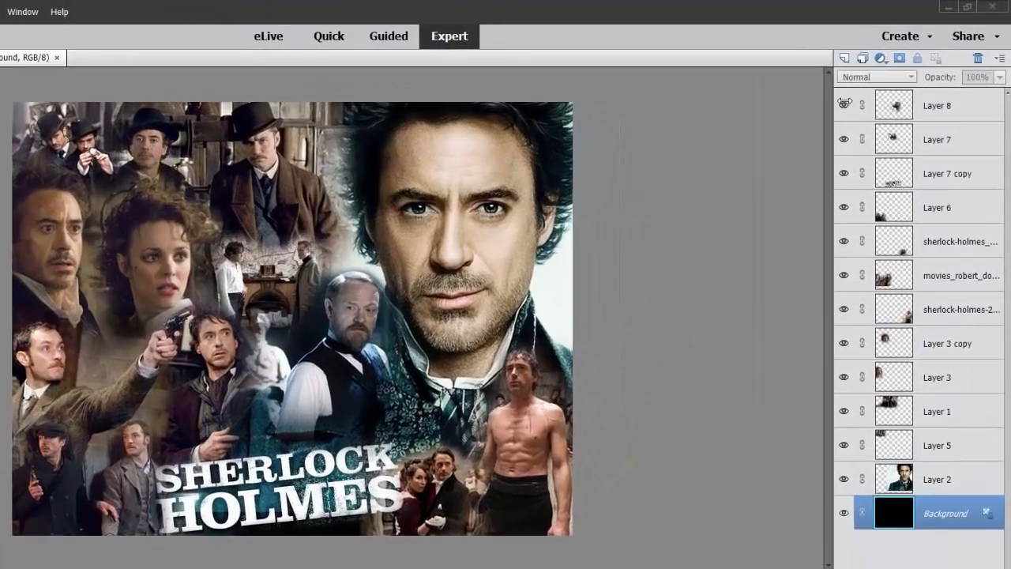
Select Layer 8 and hide the upper layers one at a time, from Layer 8 down through the movies_robert_do... layer
left_click(920, 112)
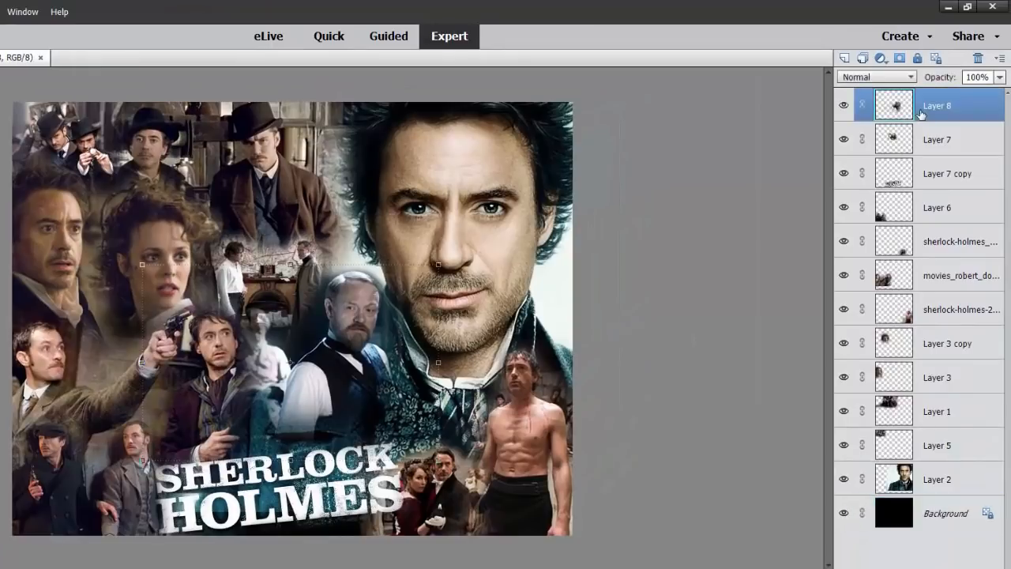
left_click(844, 106)
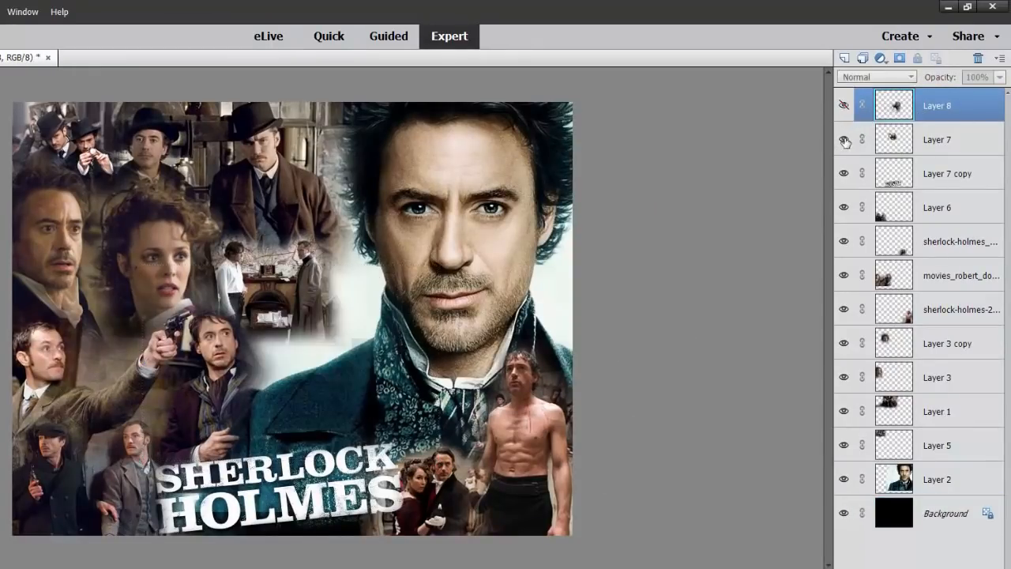
left_click(843, 139)
left_click(843, 174)
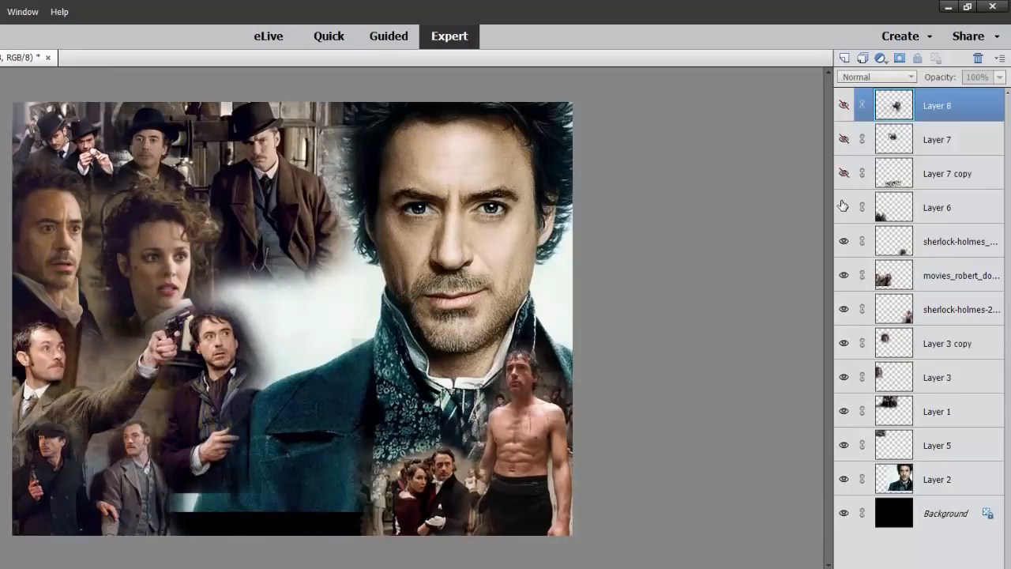
left_click(844, 208)
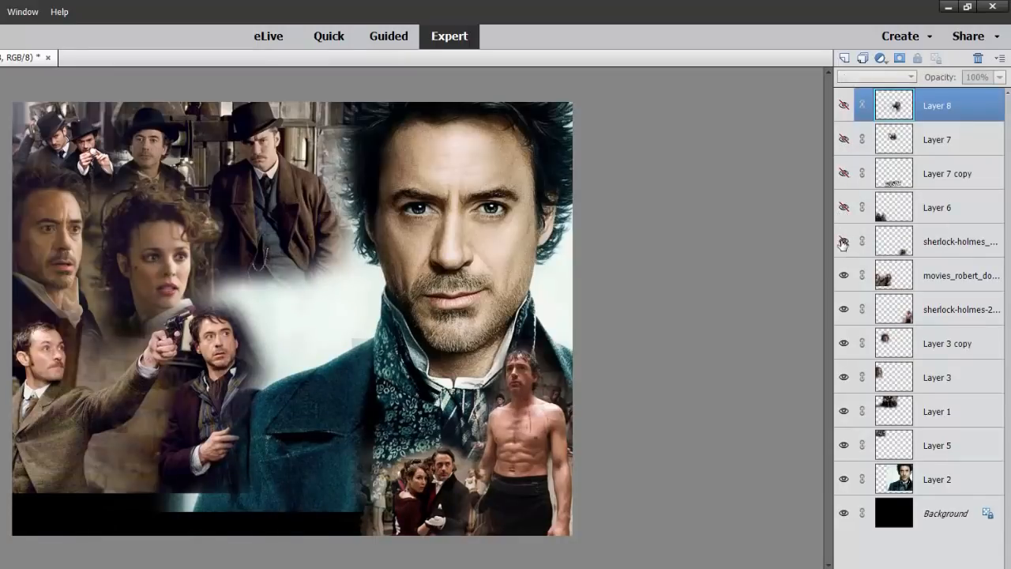
left_click(843, 240)
left_click(844, 276)
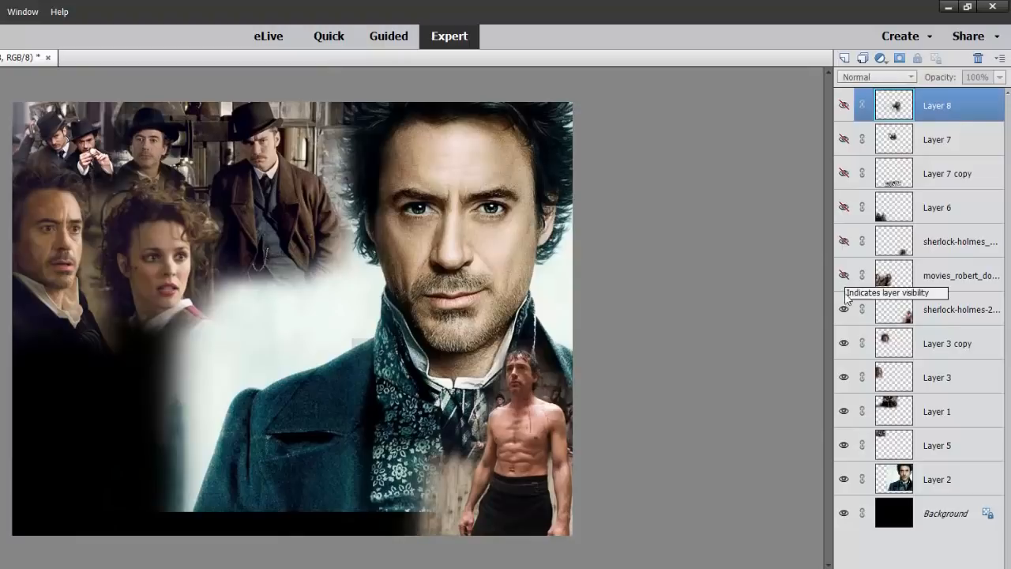
Hide the remaining layers one at a time, from the sherlock-holmes-2... layer down through Layer 2, leaving the black Background
left_click(844, 309)
left_click(843, 343)
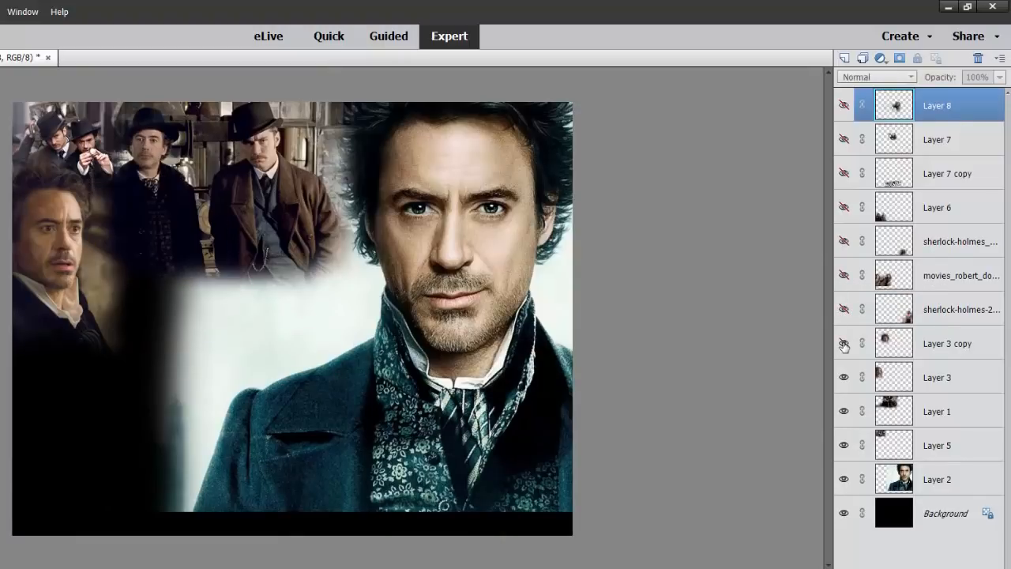
left_click(843, 378)
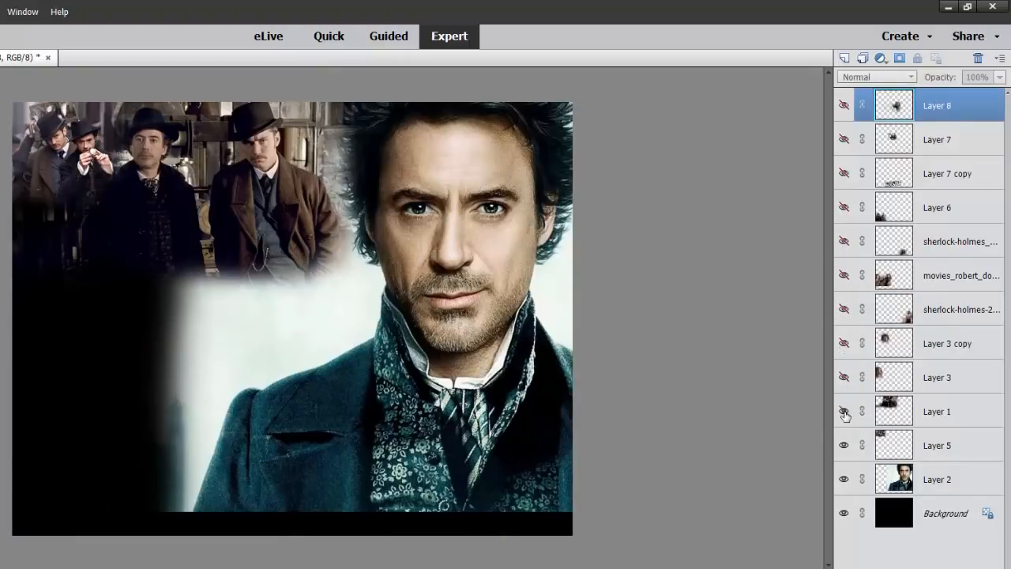
left_click(843, 412)
left_click(844, 445)
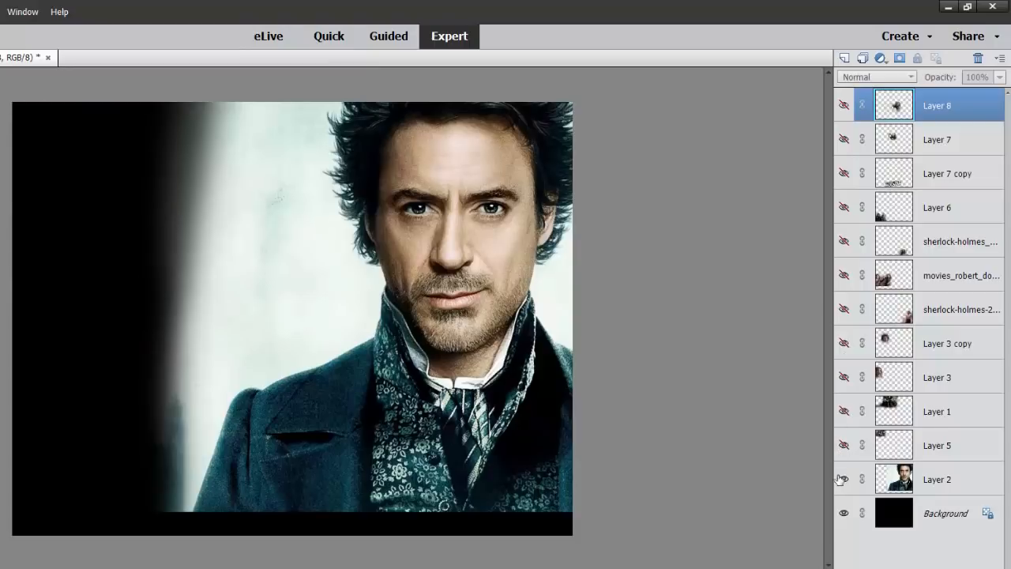
left_click(843, 479)
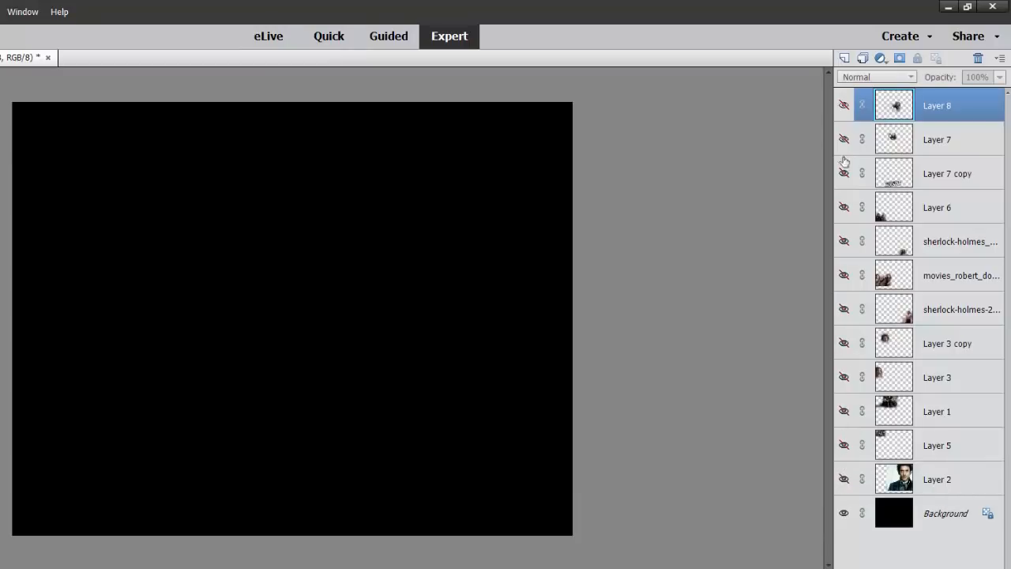
Show every hidden layer again from Layer 2 up to Layer 8, and deselect Layer 8
left_click_drag(844, 479, 843, 107)
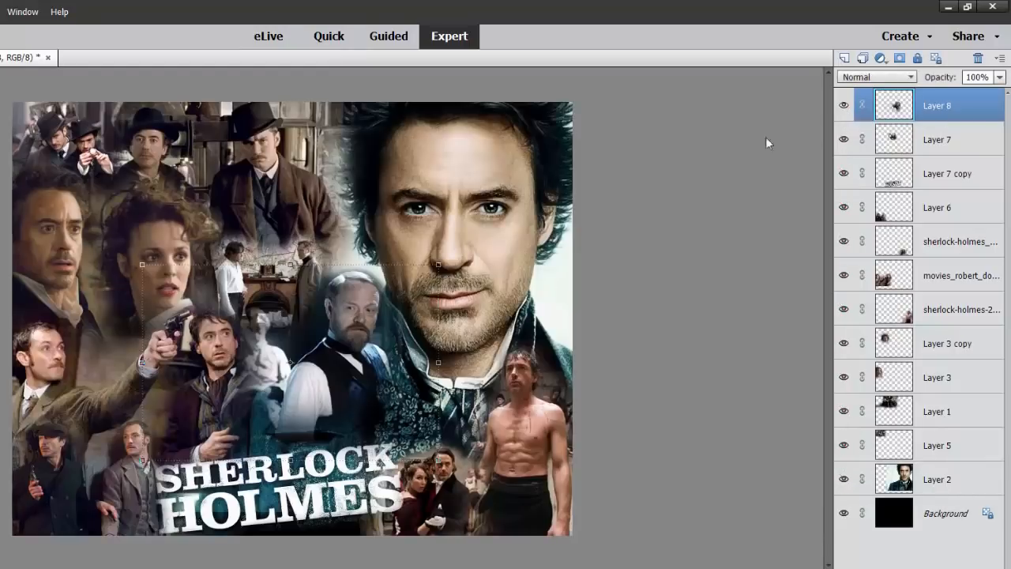
left_click(690, 183)
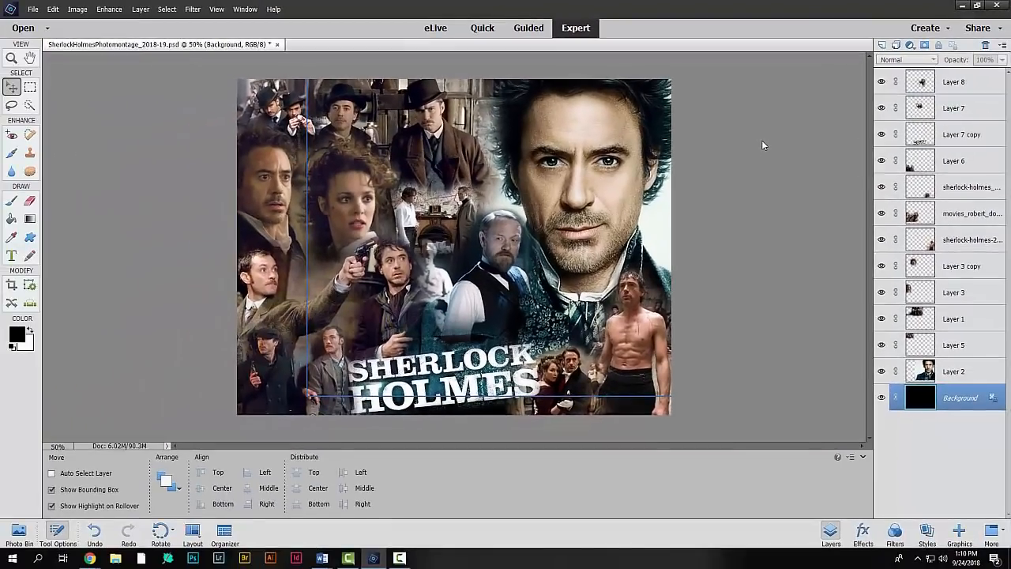
Examine the montage's blended edges at 100%, from the Sherlock Holmes title up to the men in hats, and return to 50%
key("ctrl+plus")
key("ctrl+plus")
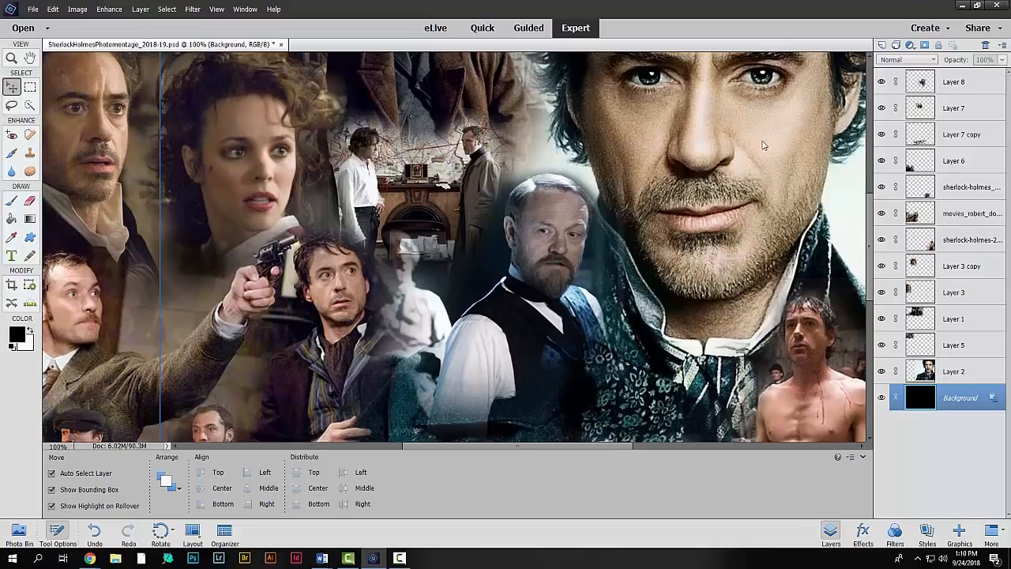
left_click_drag(871, 260, 866, 316)
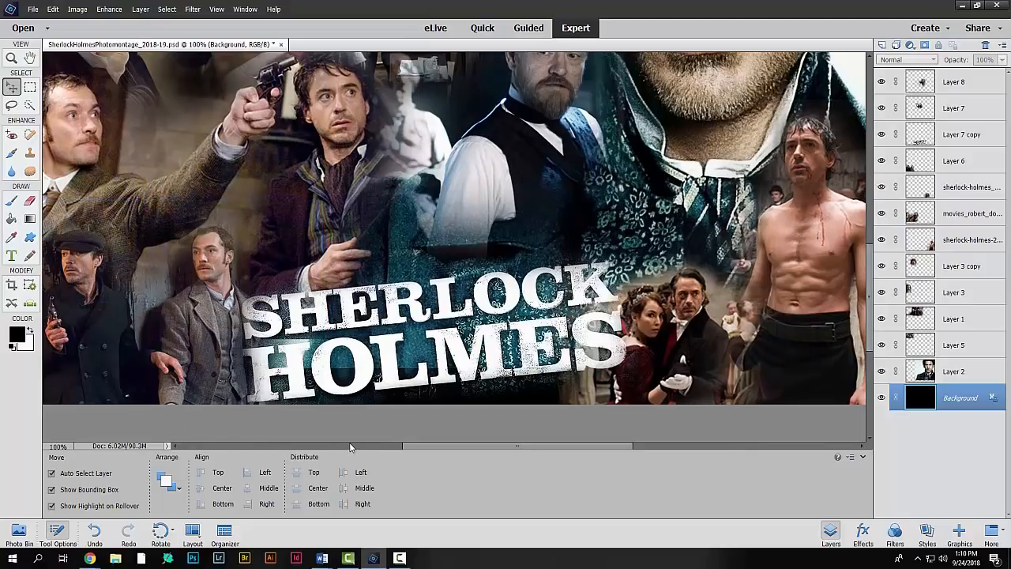
left_click_drag(355, 373, 368, 429)
left_click_drag(330, 301, 373, 355)
left_click_drag(319, 164, 322, 277)
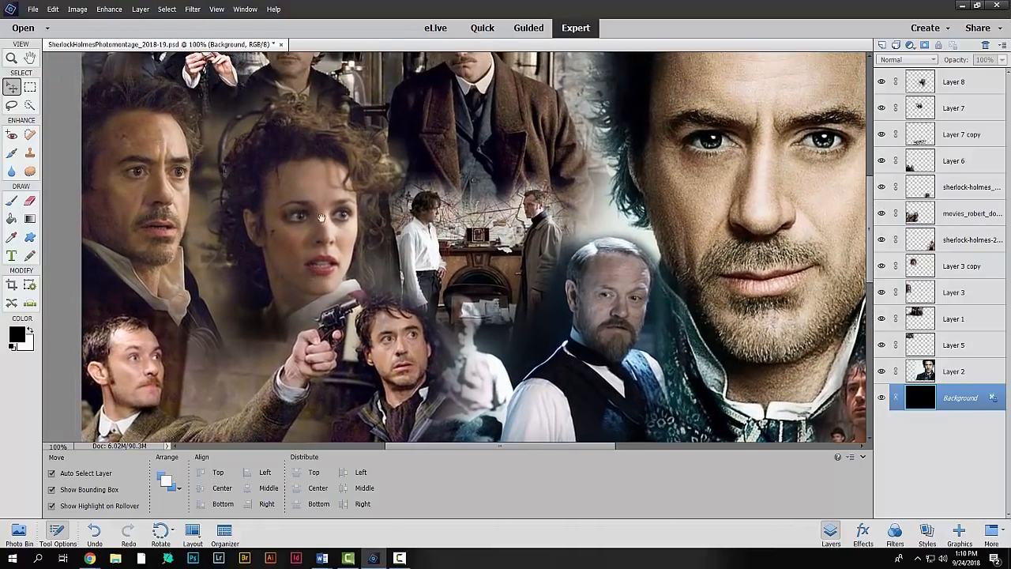
left_click_drag(325, 141, 297, 223)
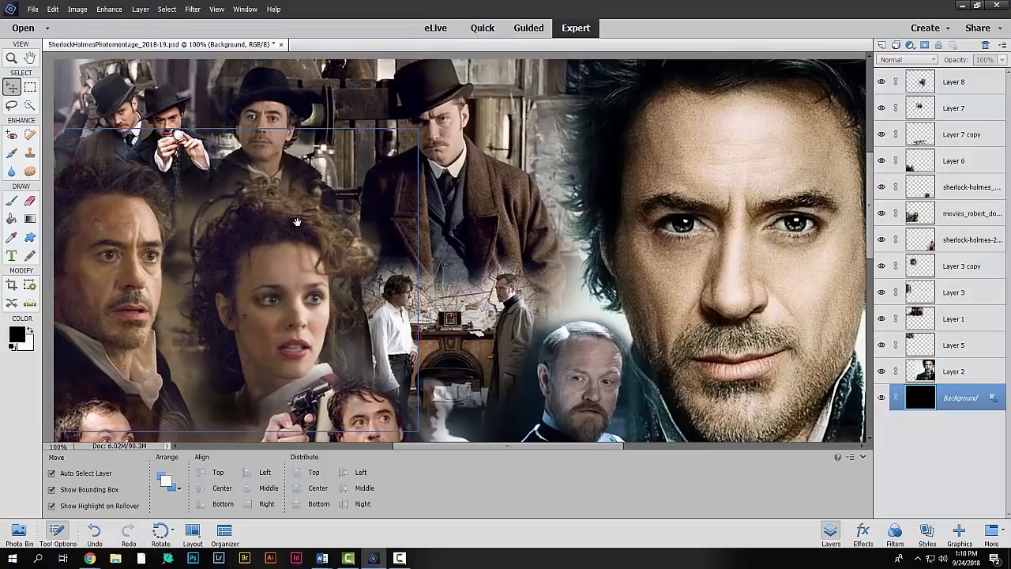
key("ctrl+minus")
key("ctrl+minus")
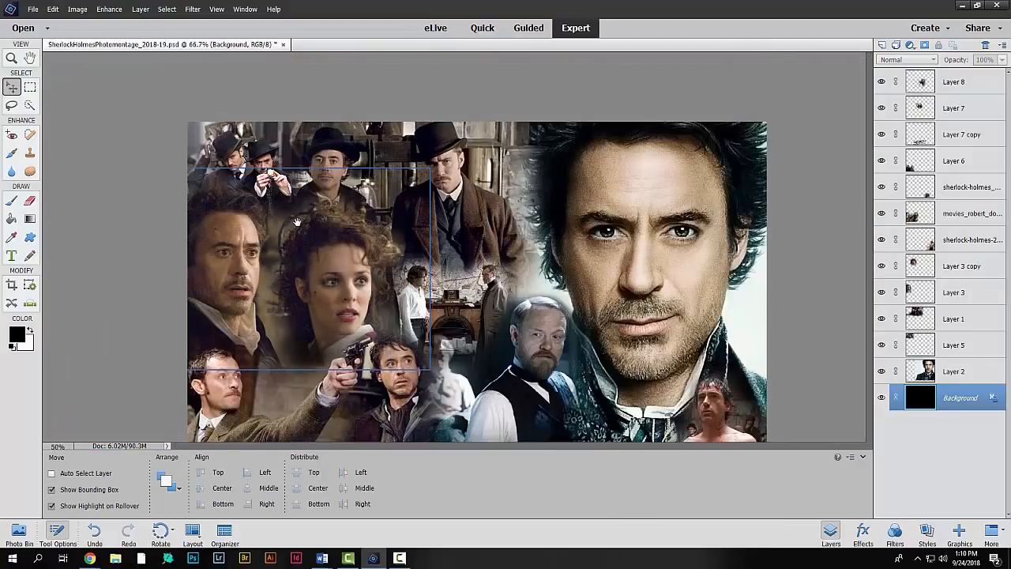